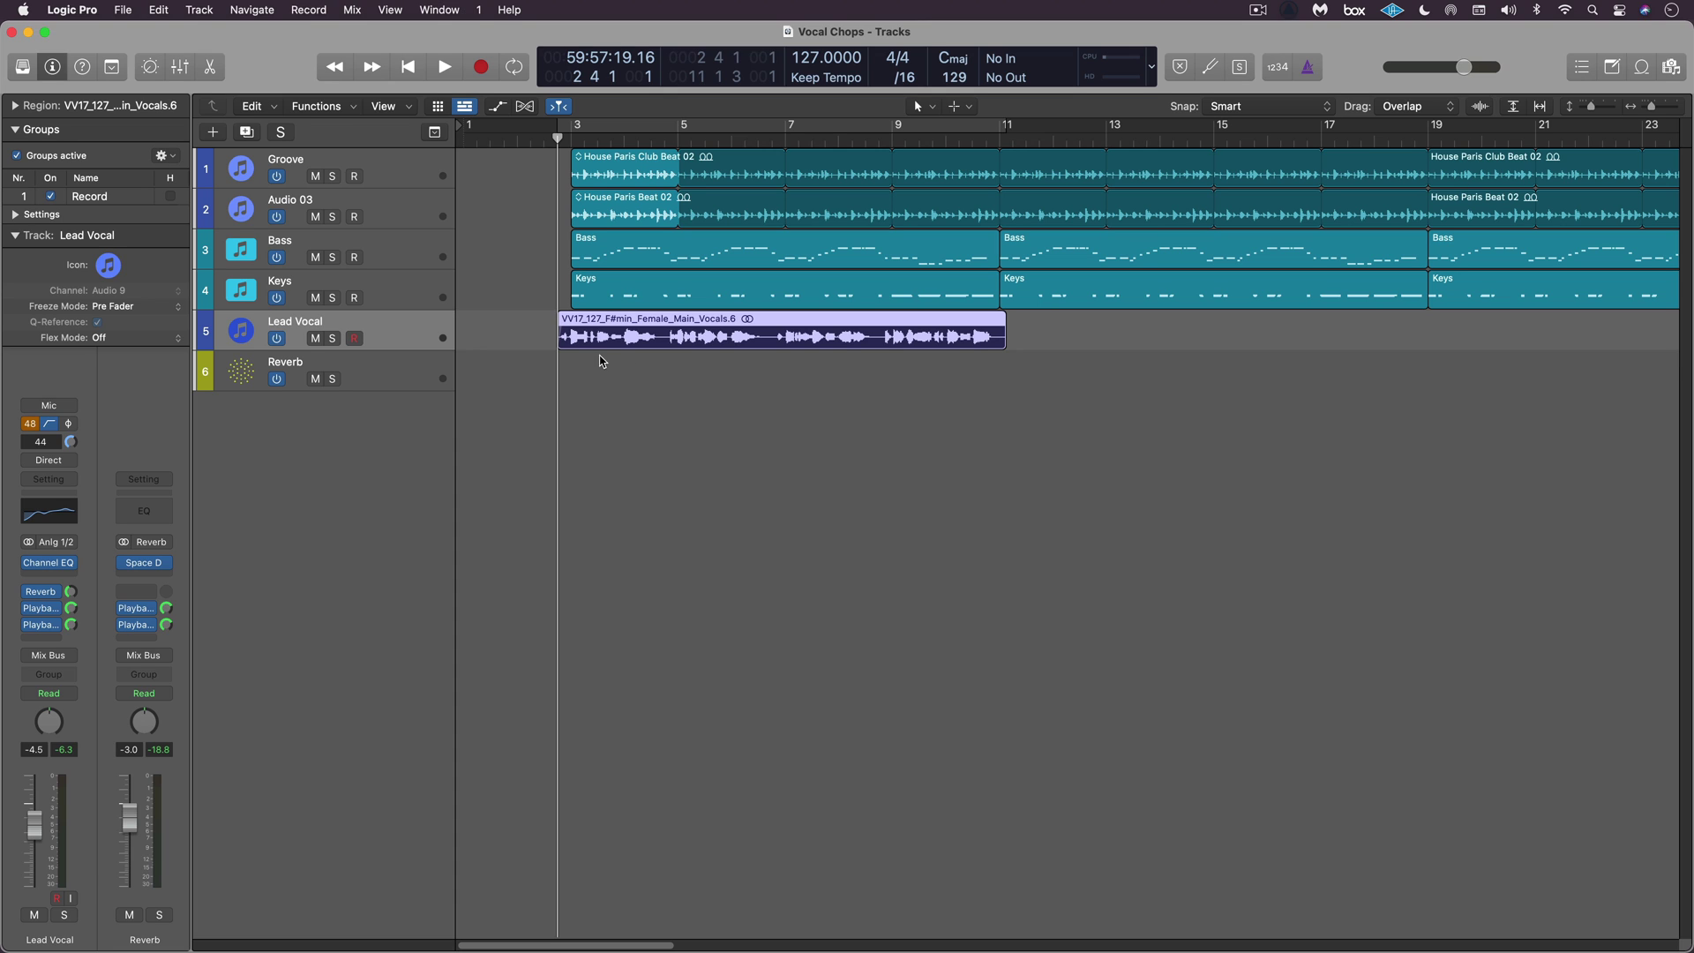
Play through the song, then drag the vocal region to start a Quick Sampler track
key("space")
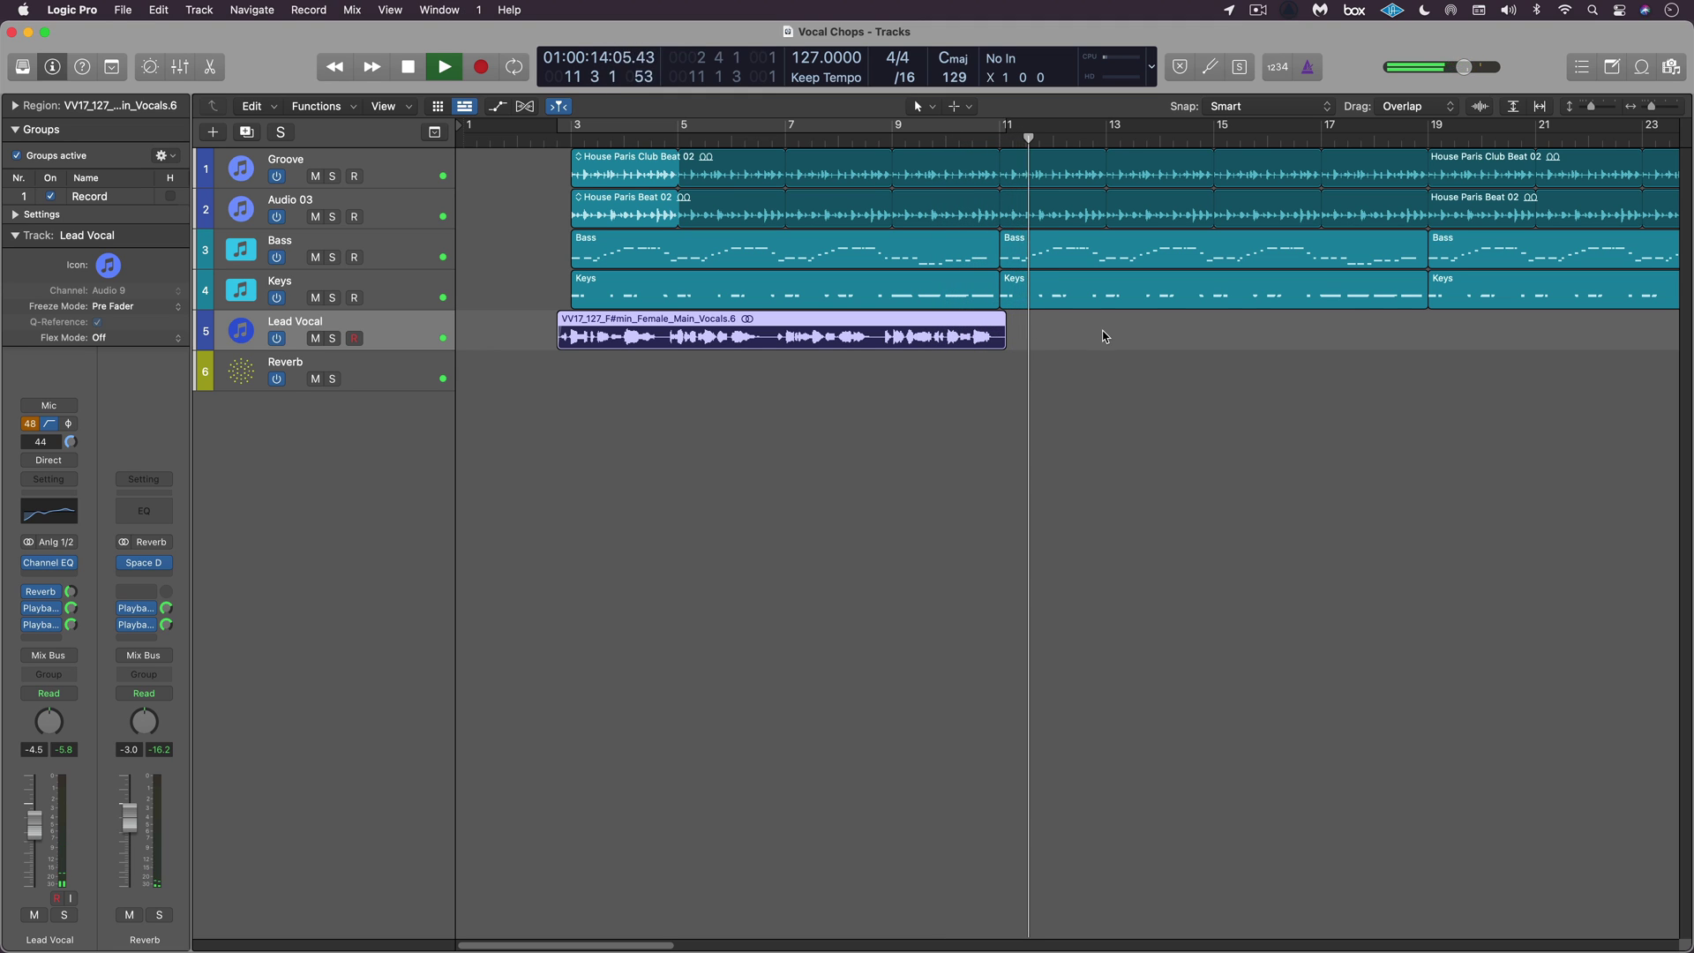
key("space")
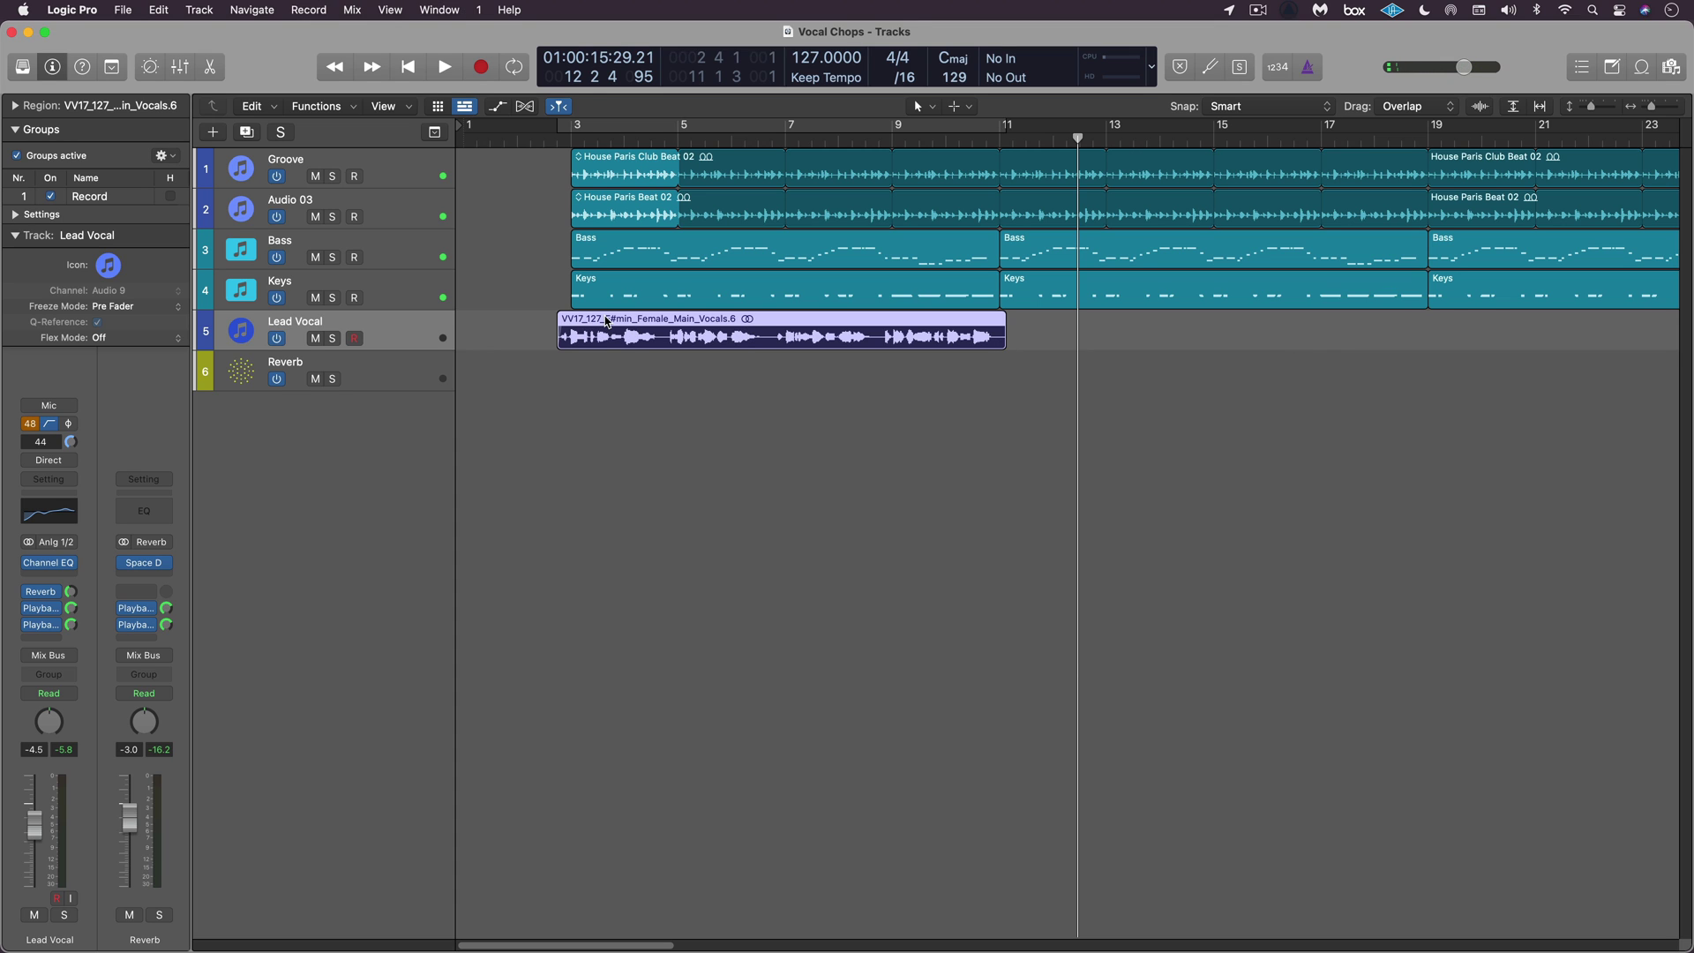
left_click_drag(607, 322, 399, 448)
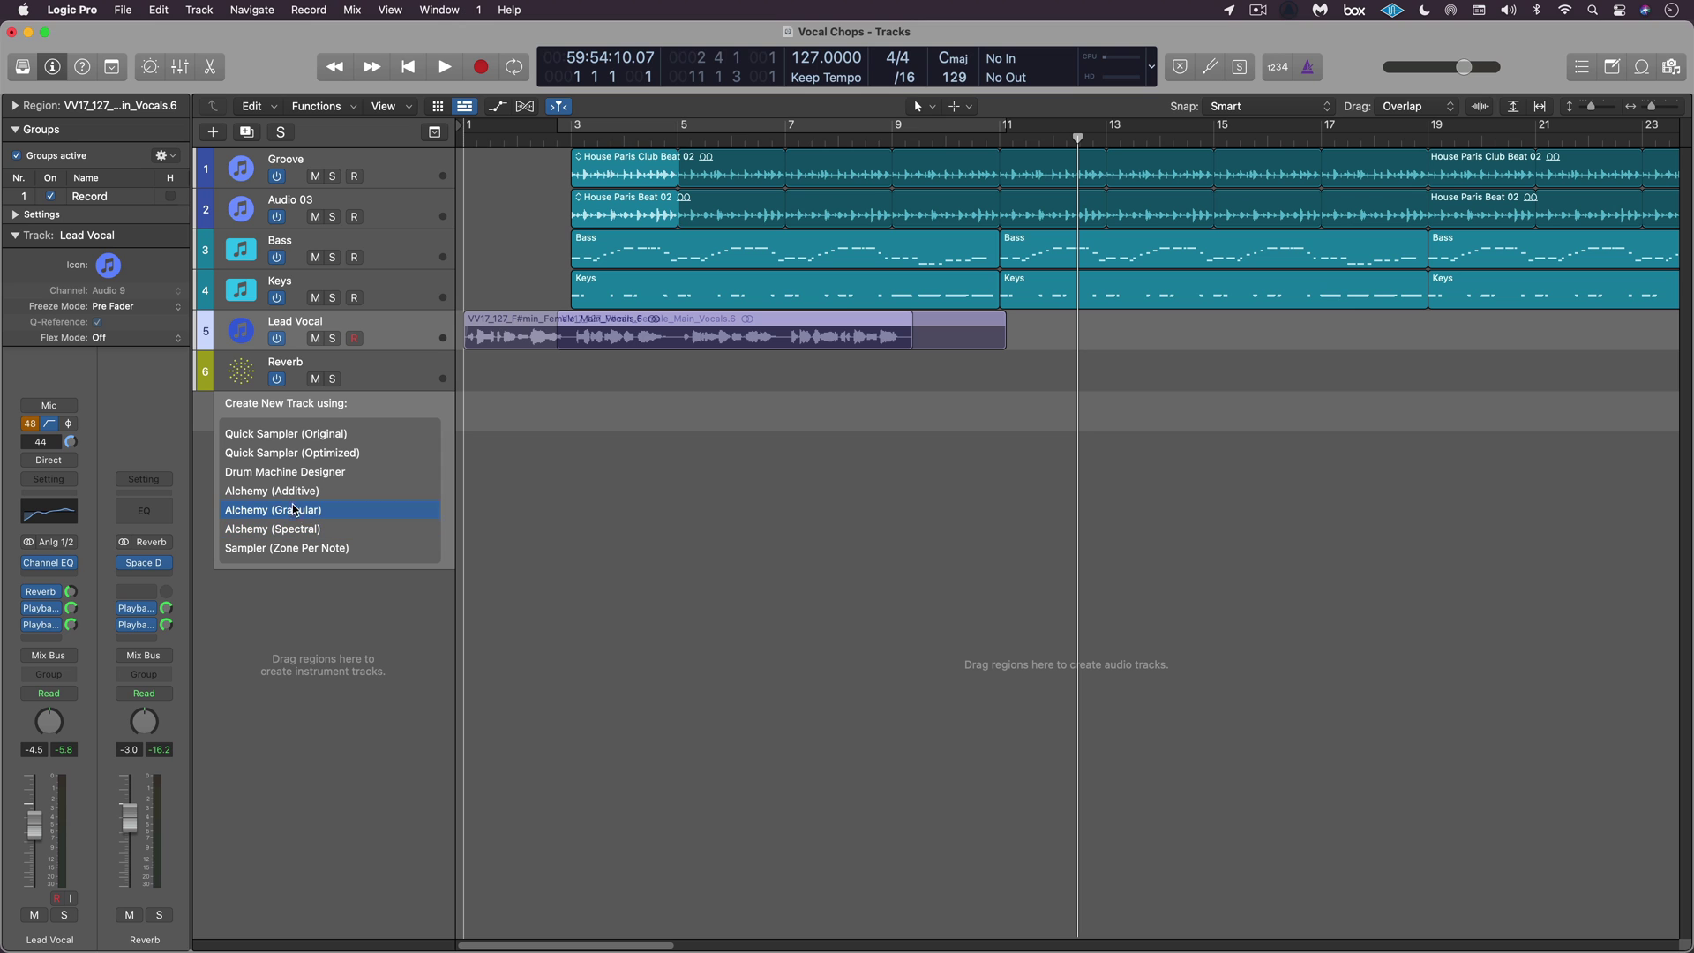
key("Escape")
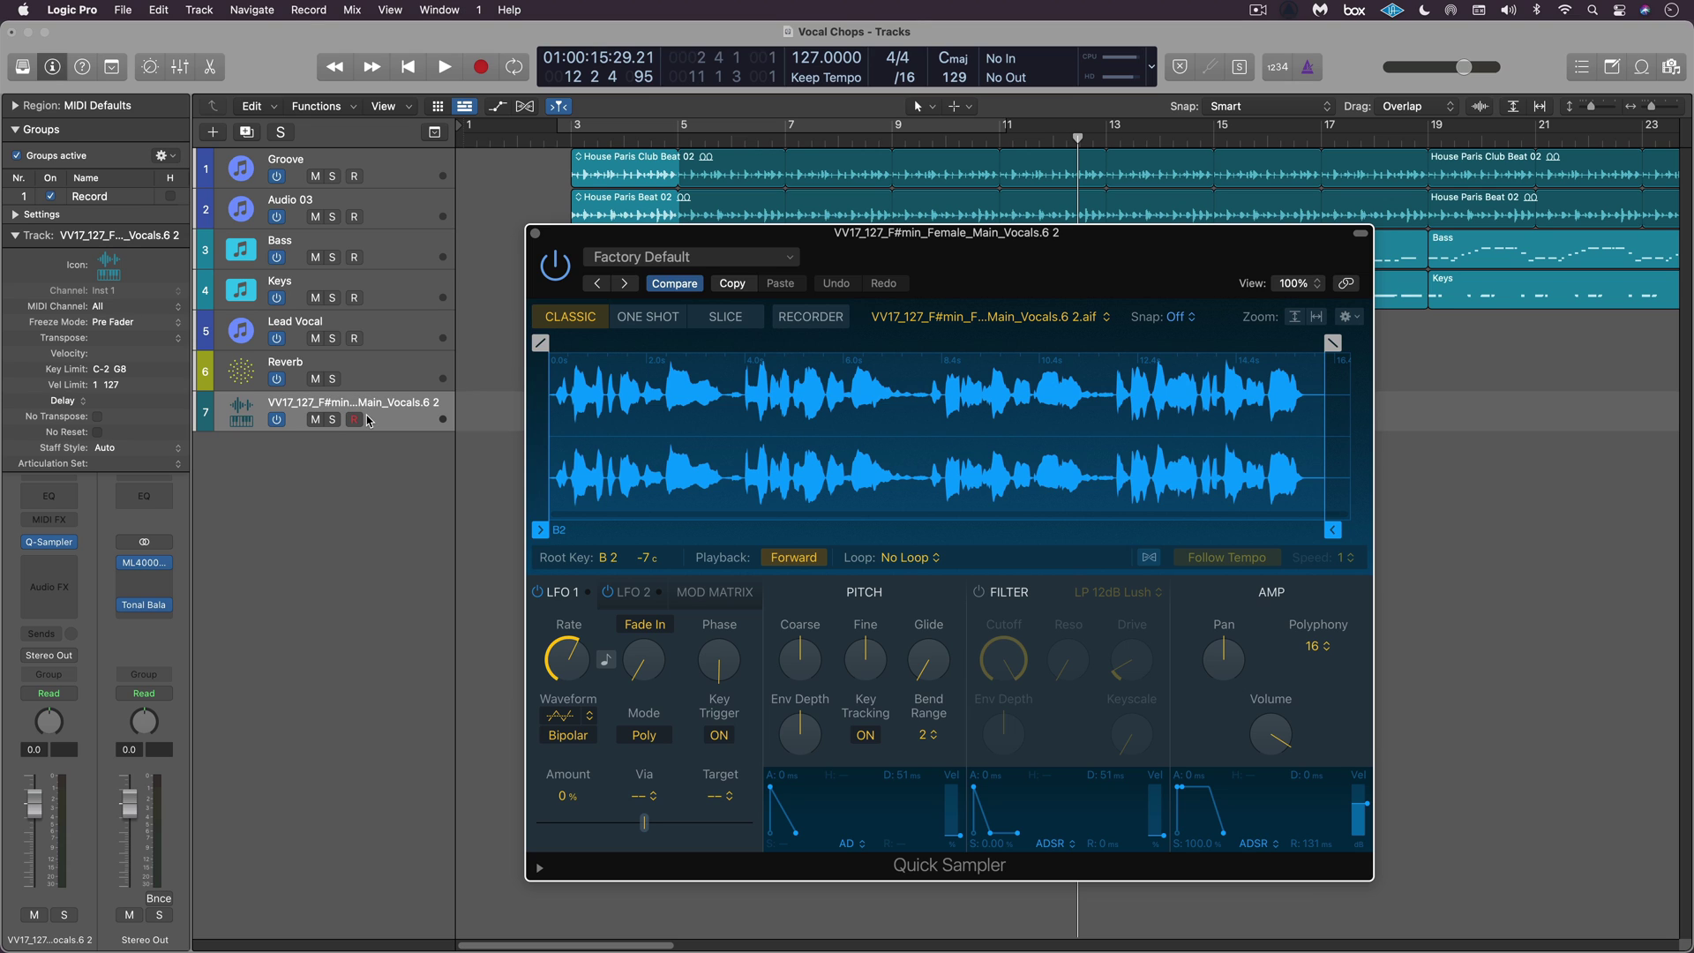
Set Quick Sampler's Snap to Transient+Note and switch it to Slice mode
left_click(1176, 318)
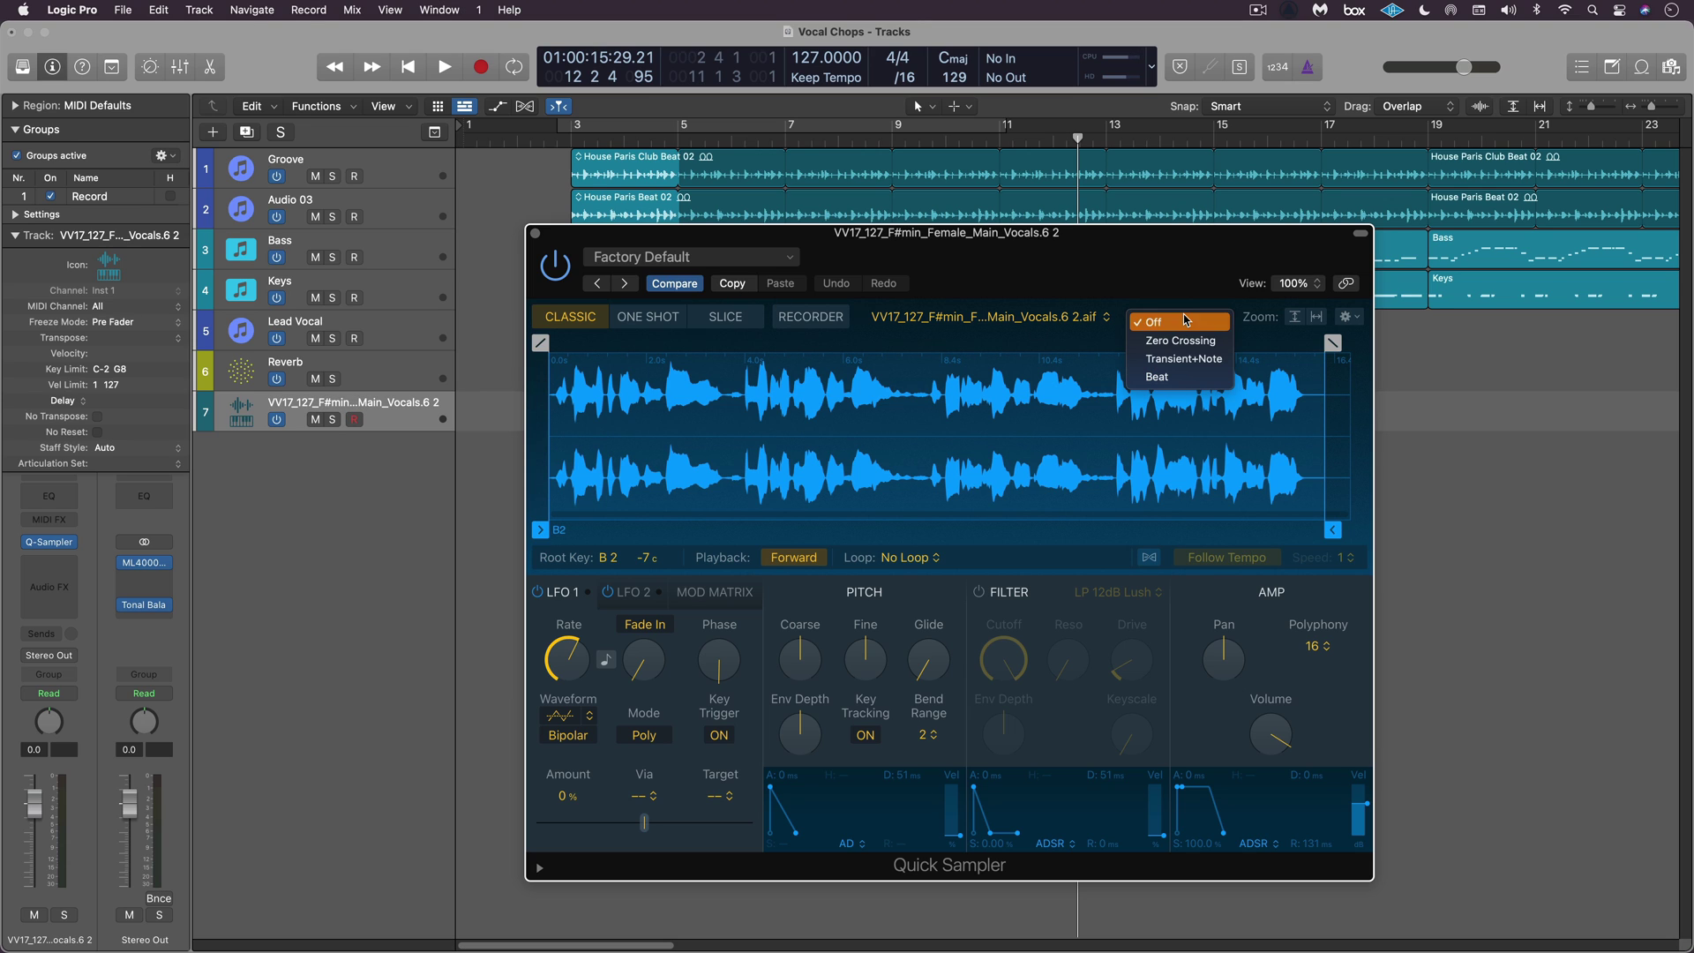
left_click(1184, 359)
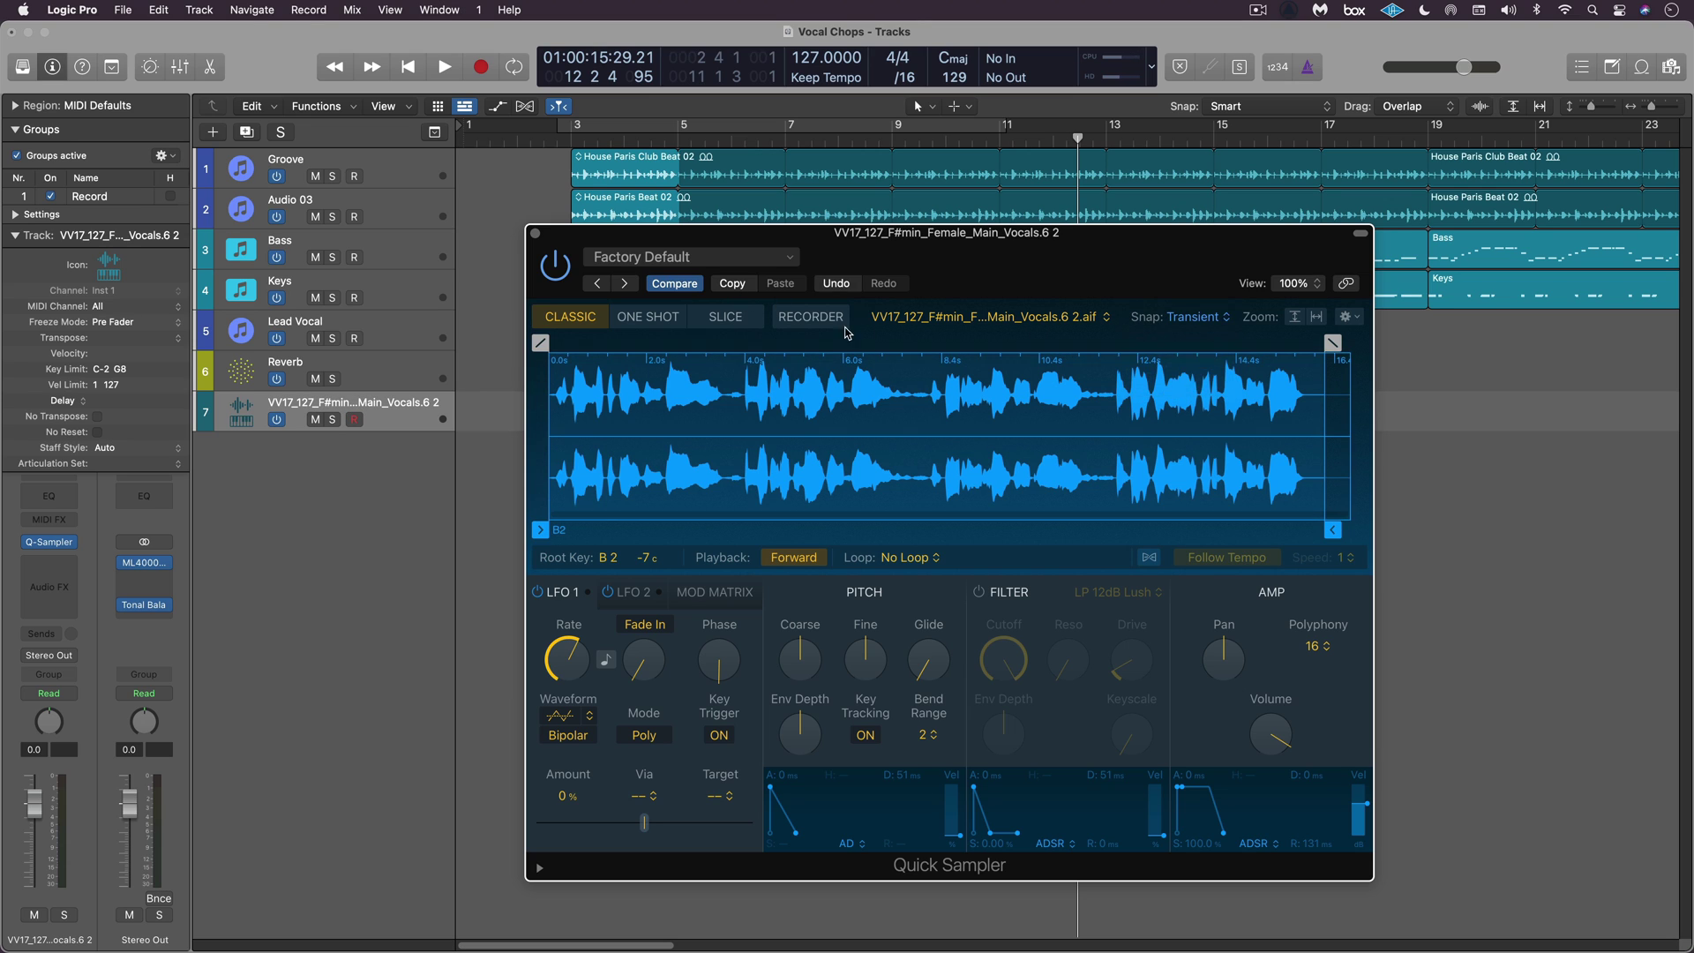
left_click(732, 323)
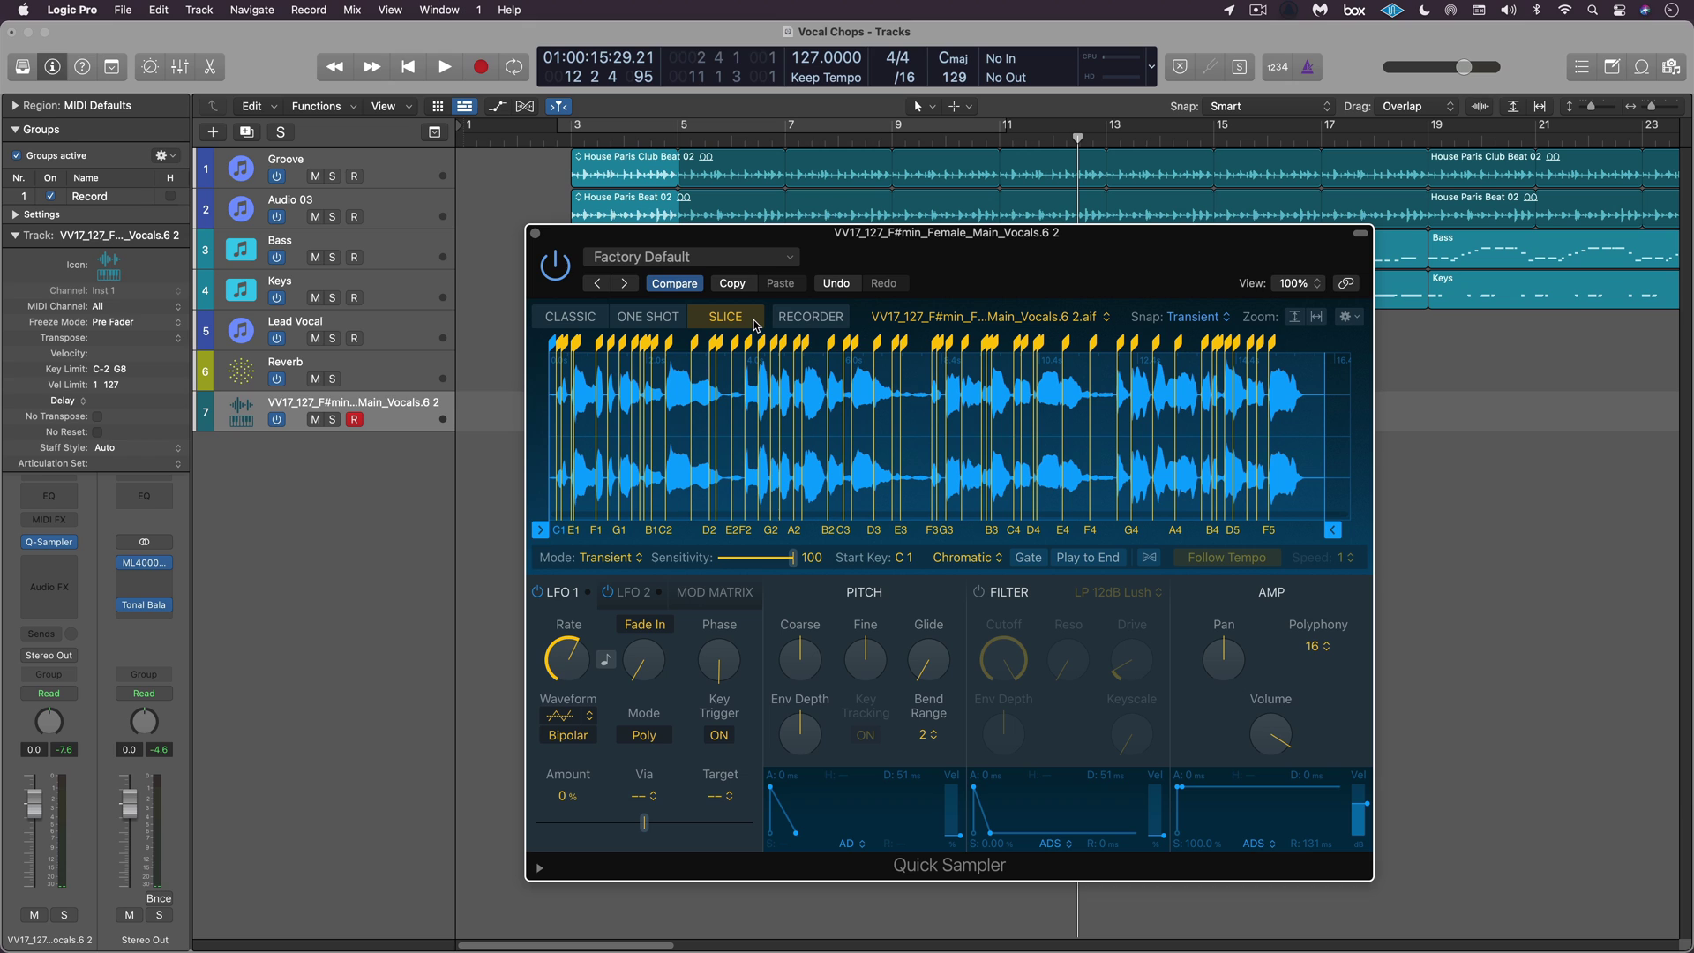
Turn SmartQuantize off in the region's MIDI defaults and play the song from bar 9
key("super+w")
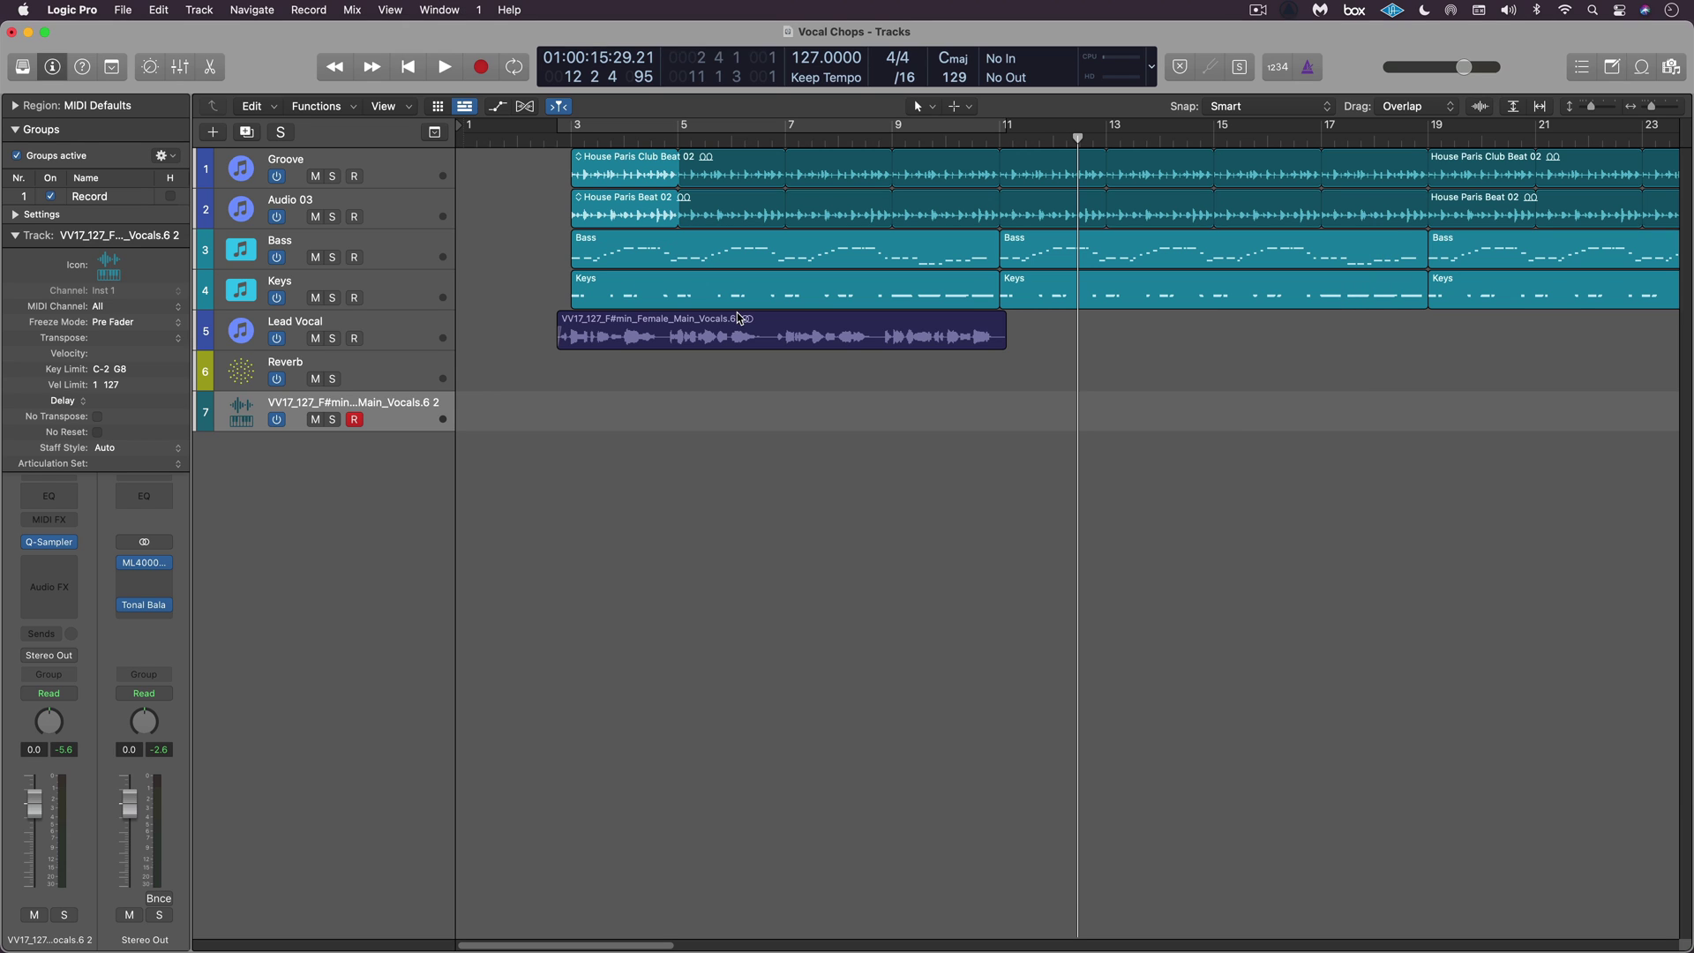
left_click(15, 107)
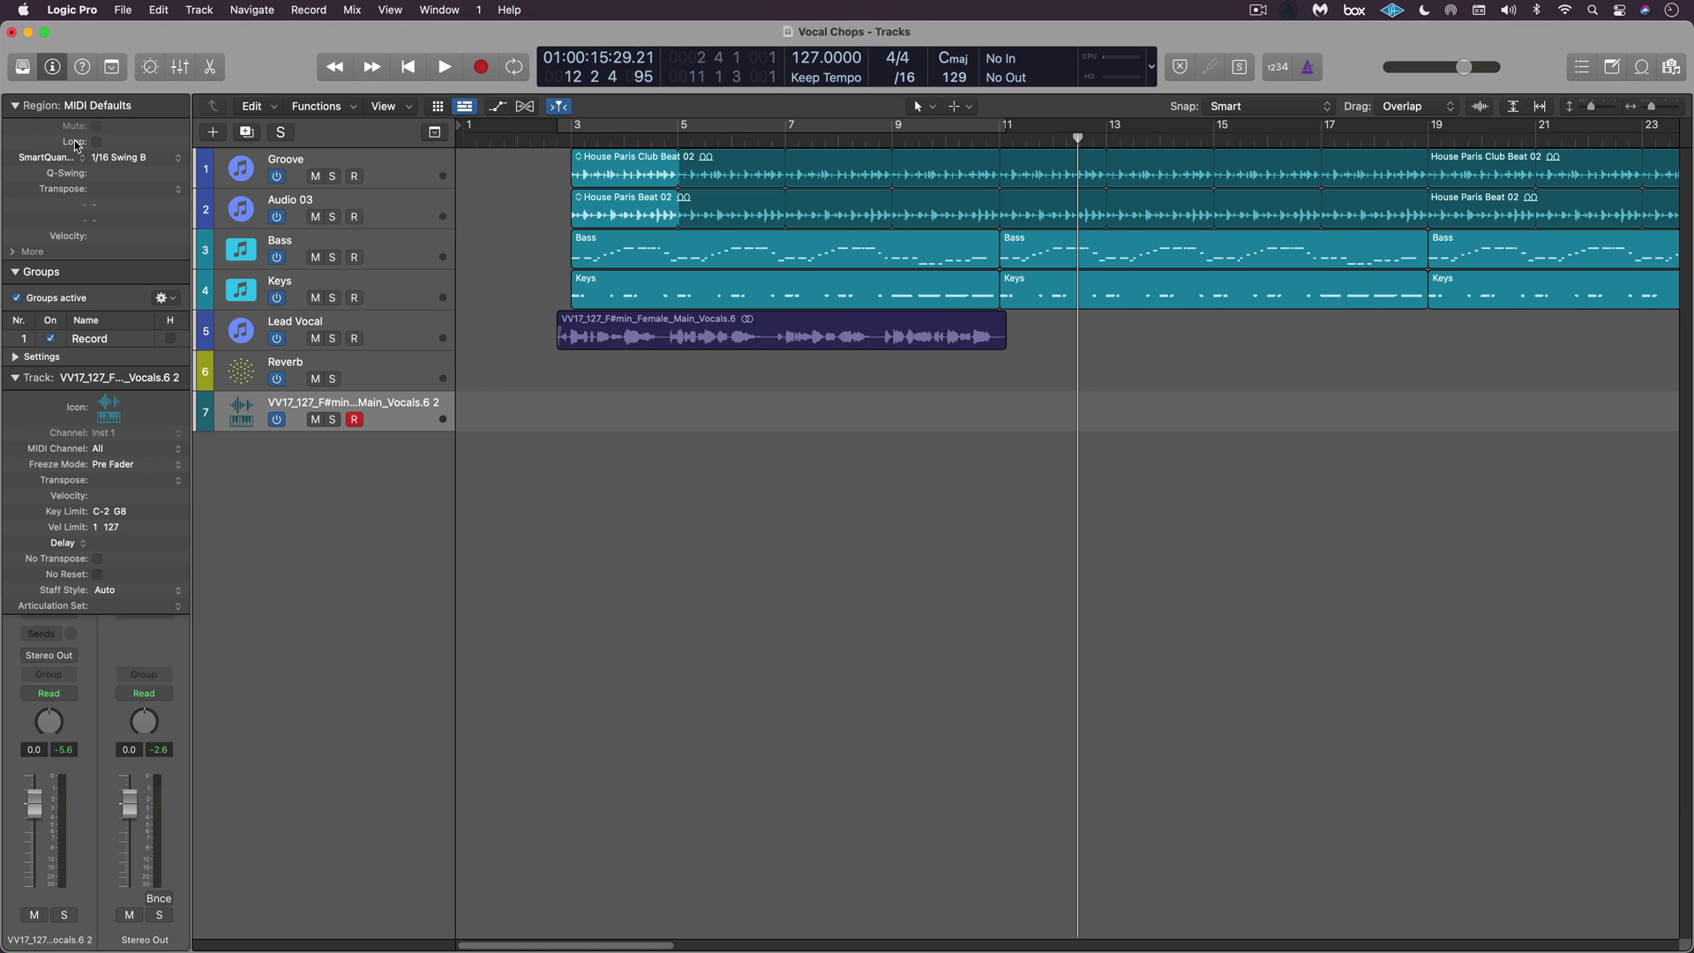
left_click(123, 159)
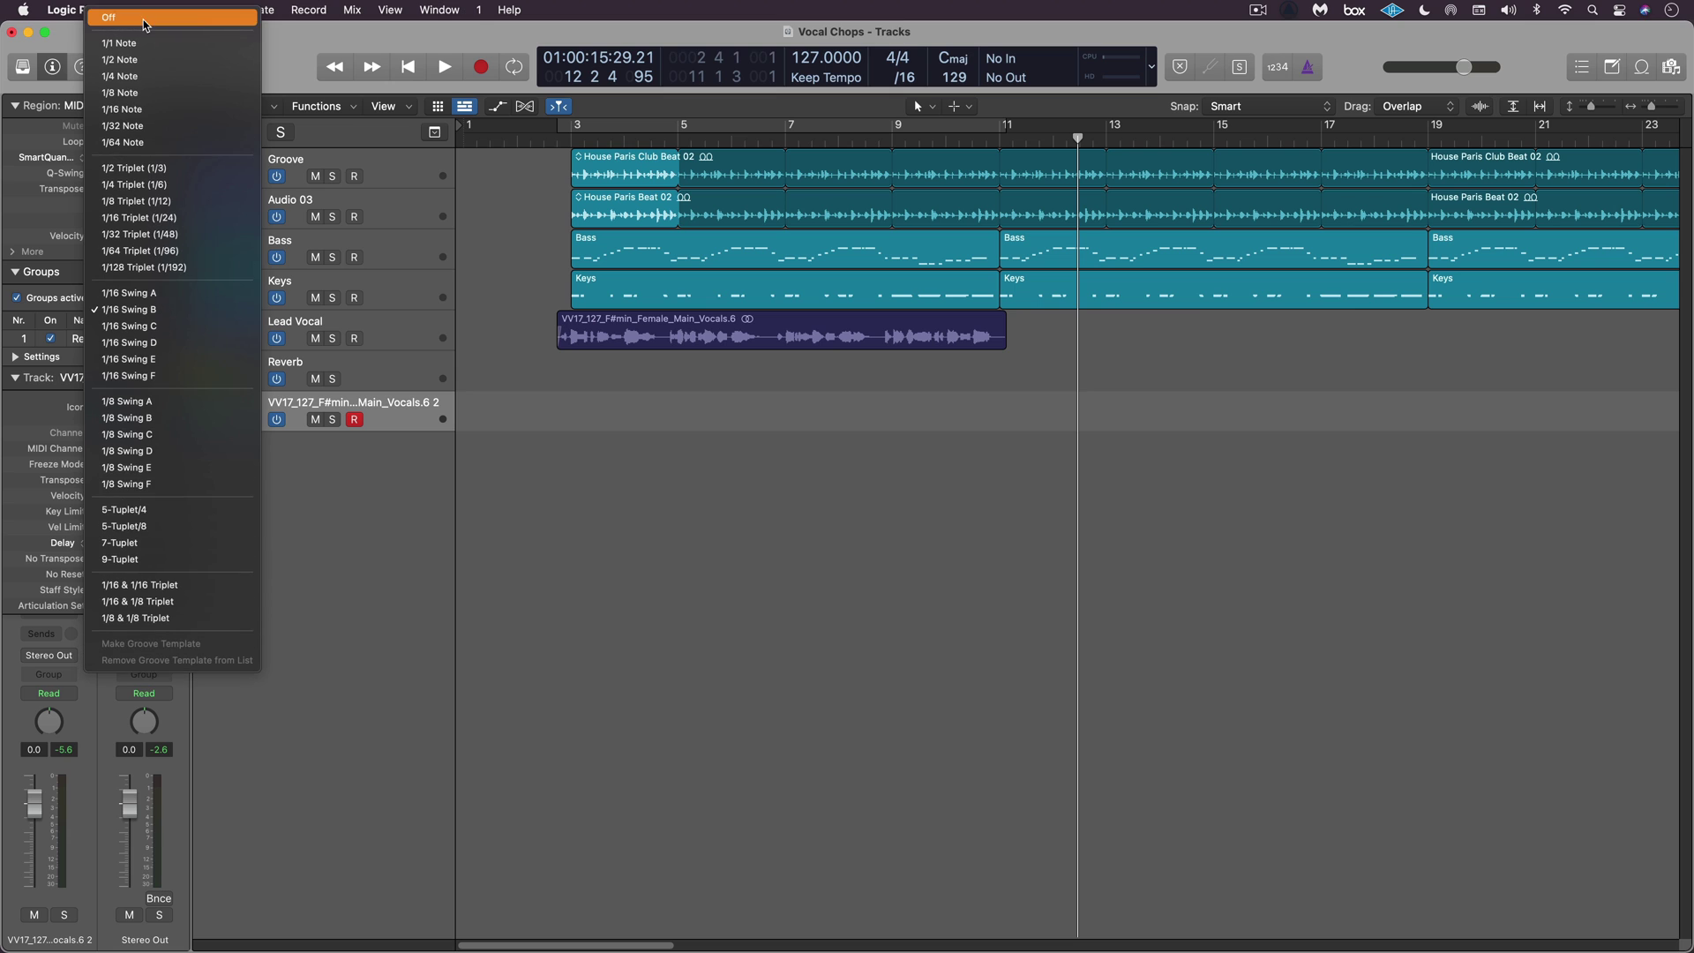
left_click(144, 20)
left_click(888, 139)
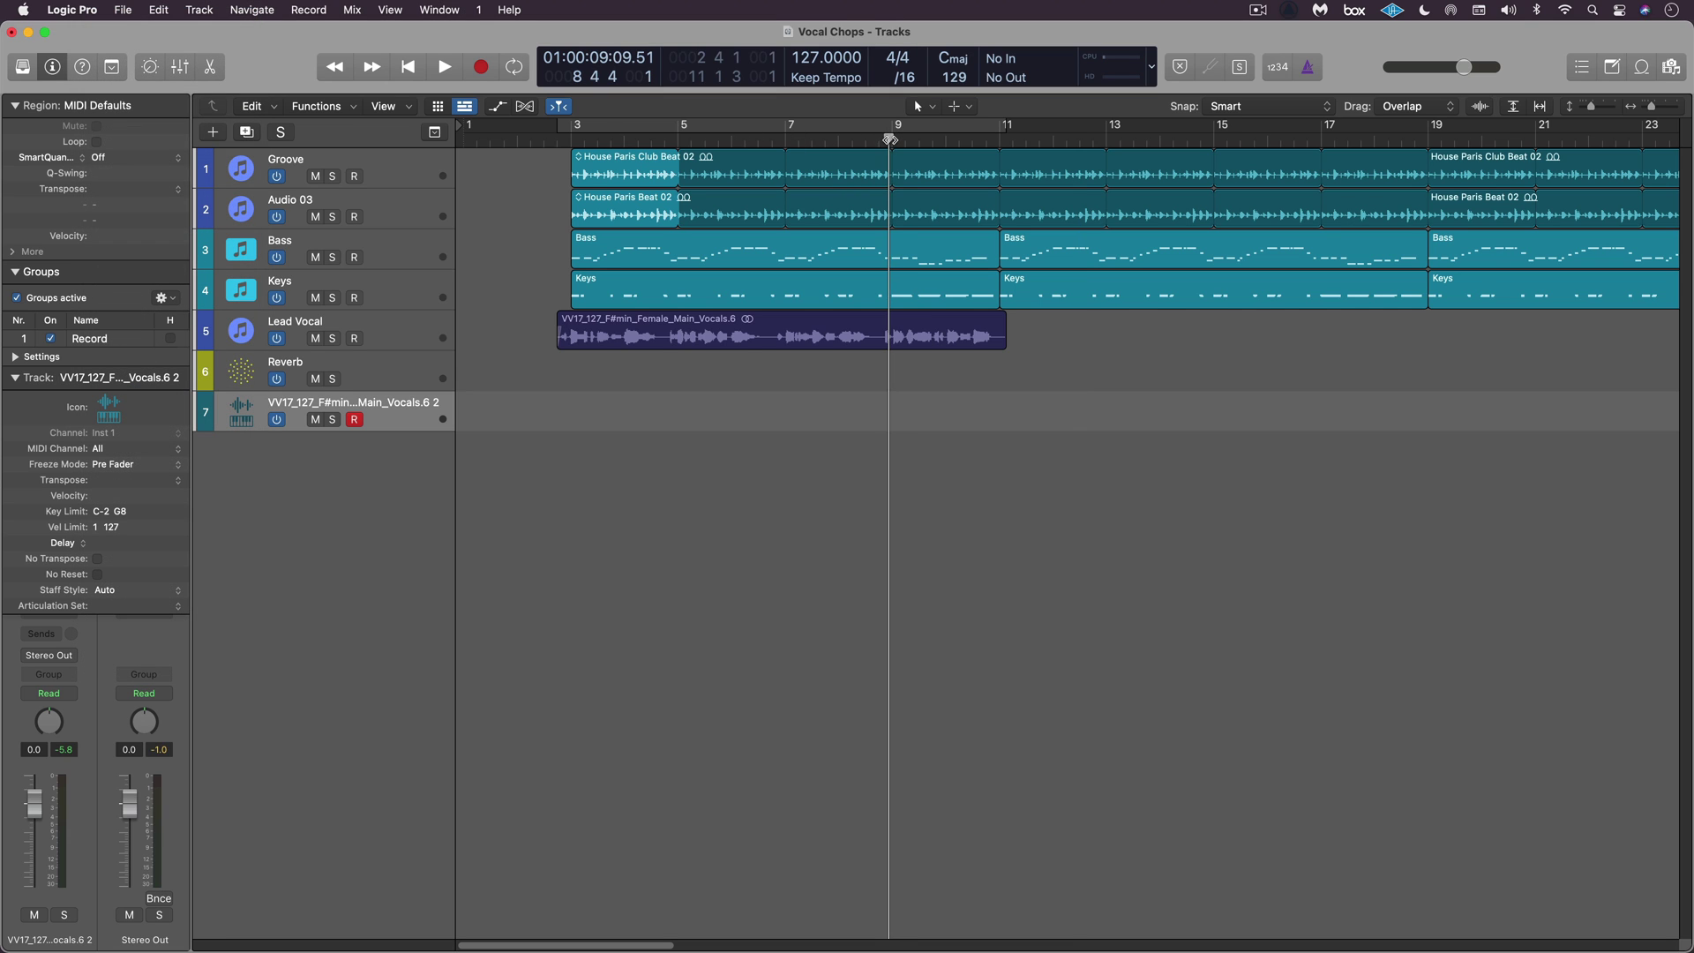
key("space")
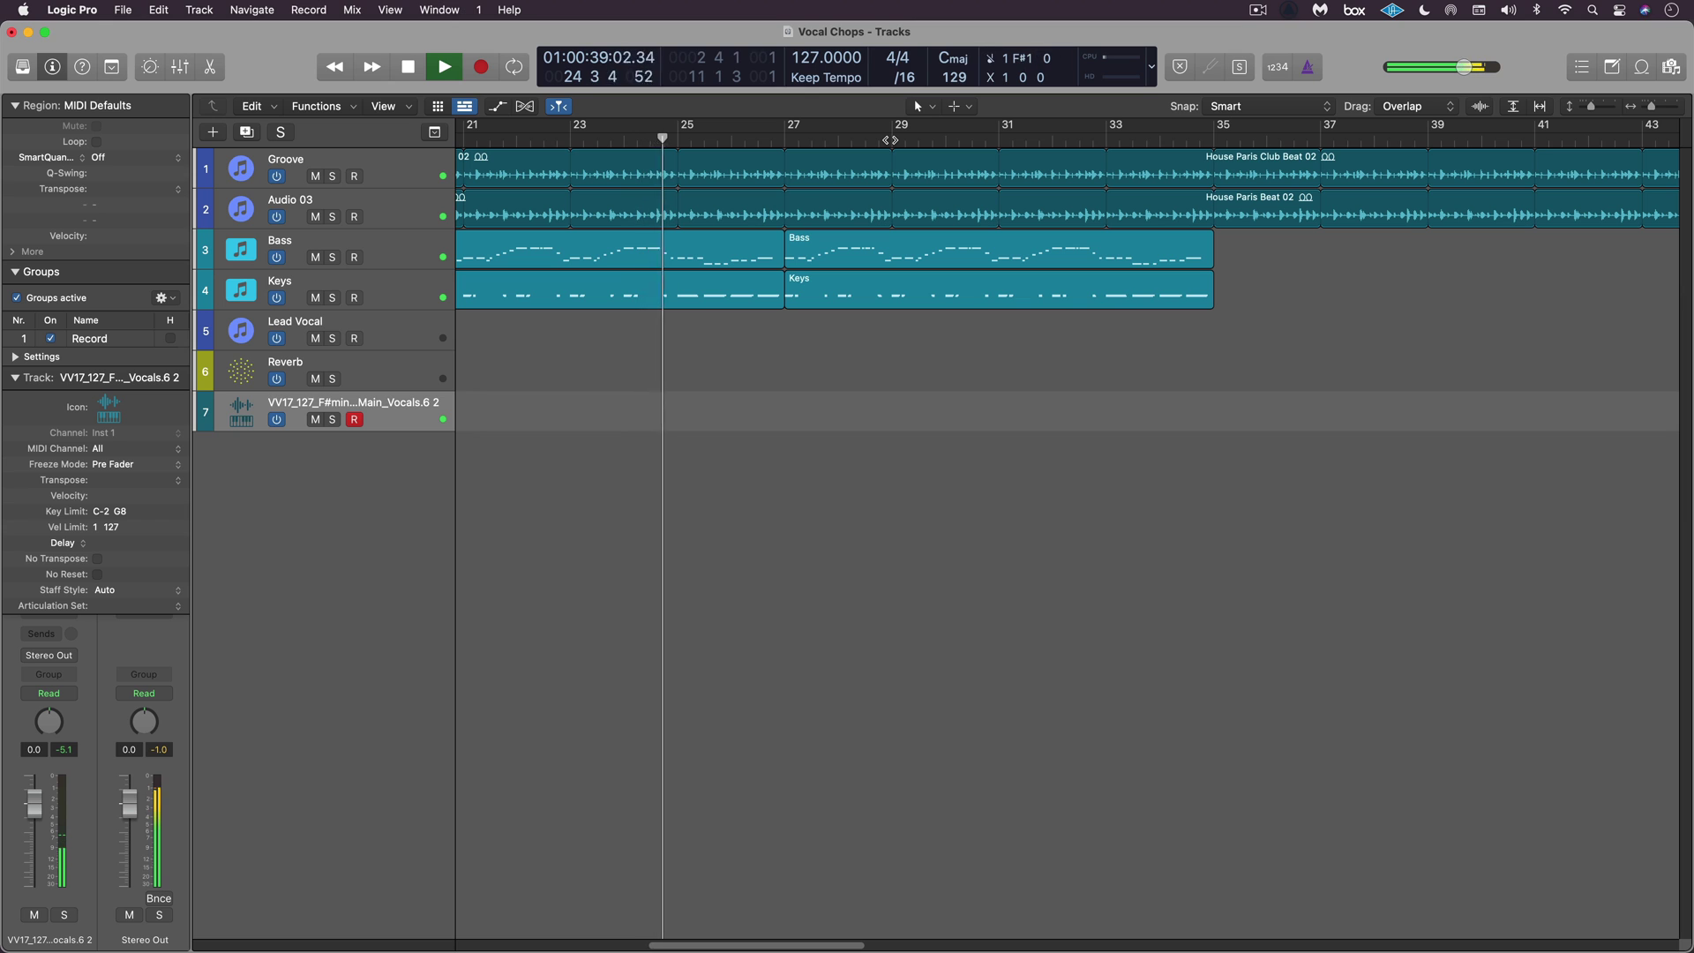
Stop playback and set a cycle loop from bar 11 to bar 25
key("space")
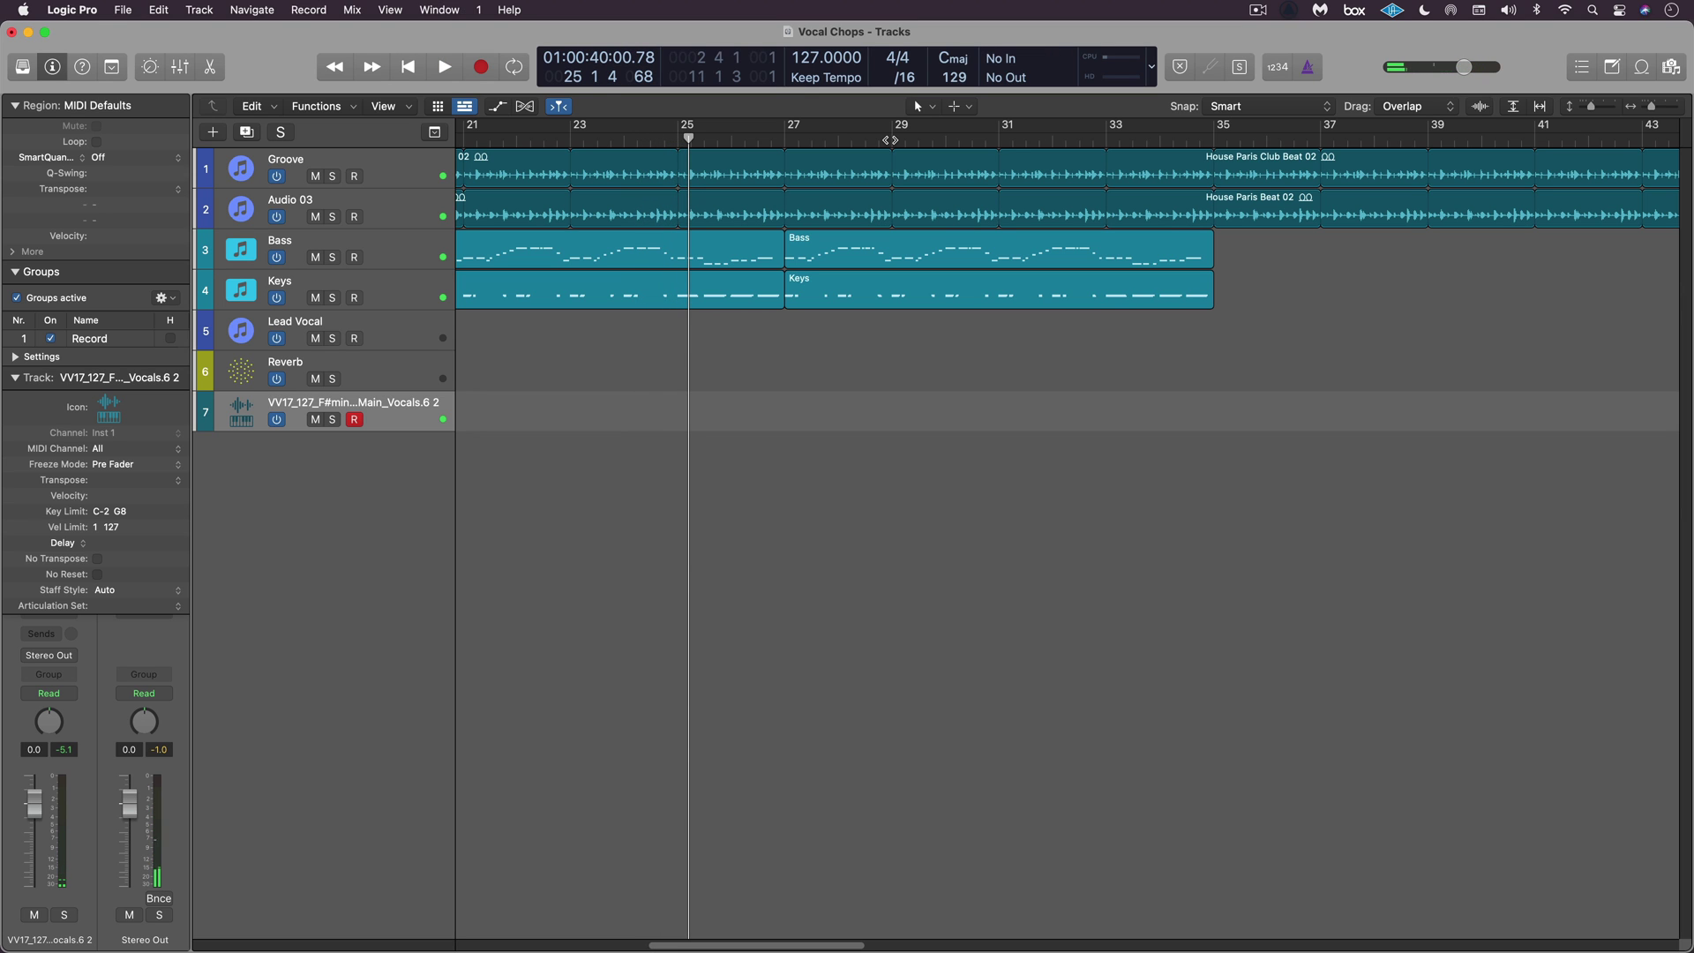
scroll(889, 139, "left", 10)
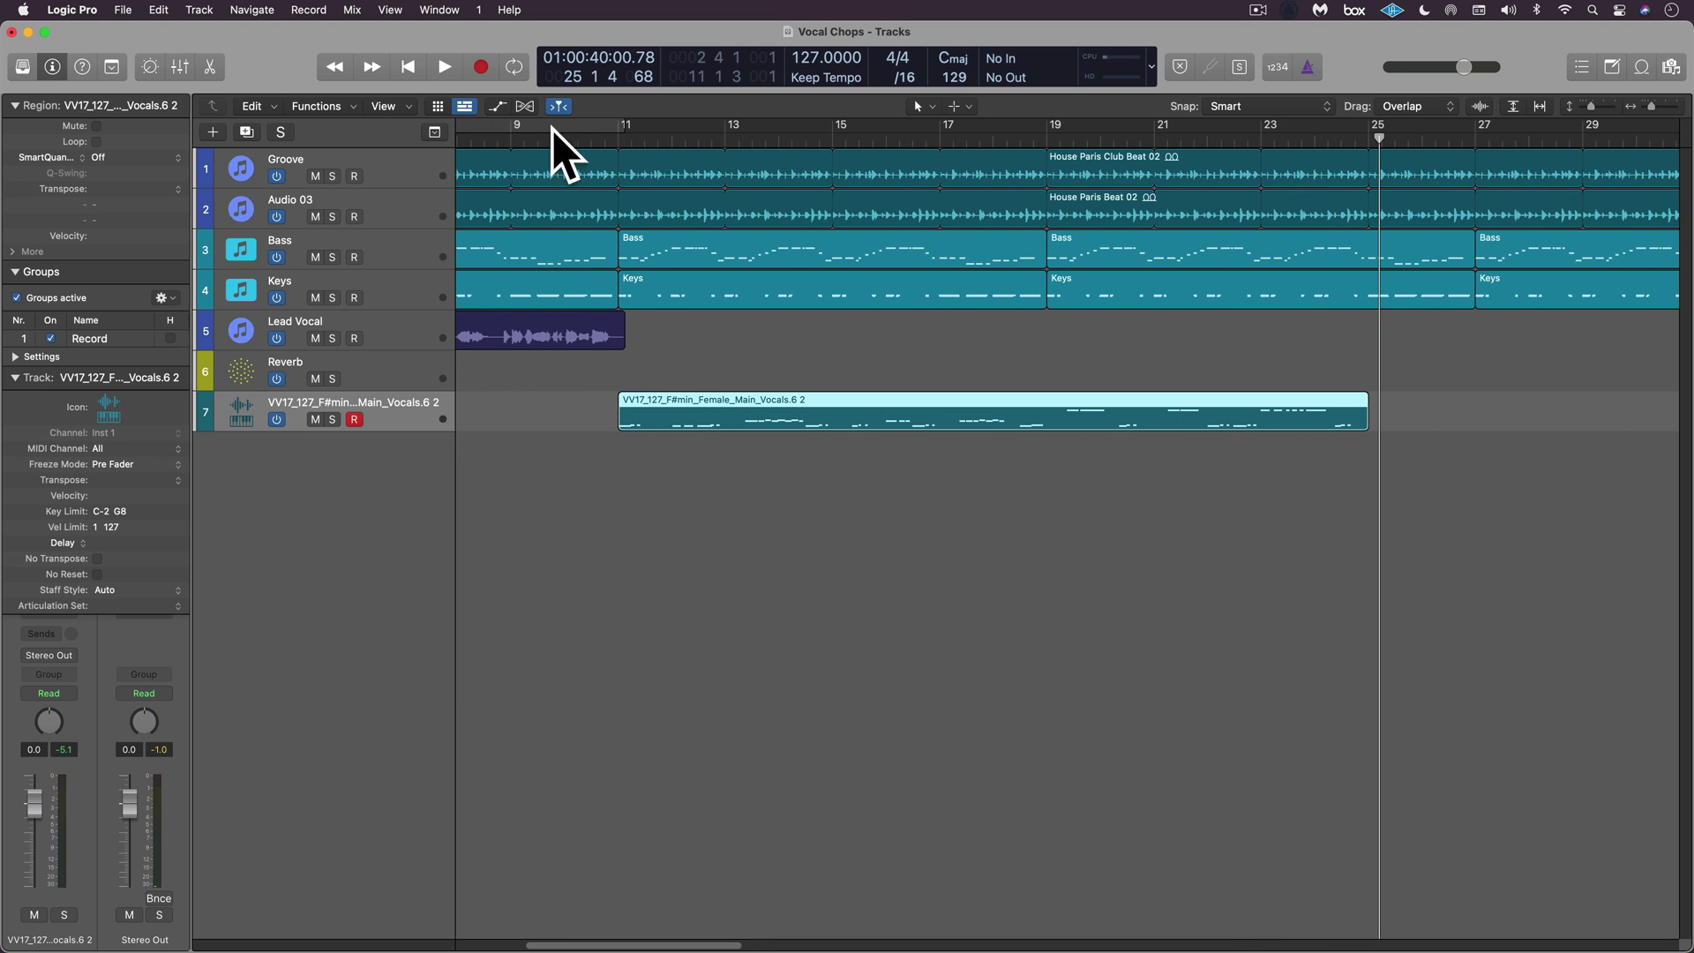
left_click_drag(623, 127, 1378, 243)
Reopen Quick Sampler, play the loop, and enable its LP 12dB Lush filter
key("v")
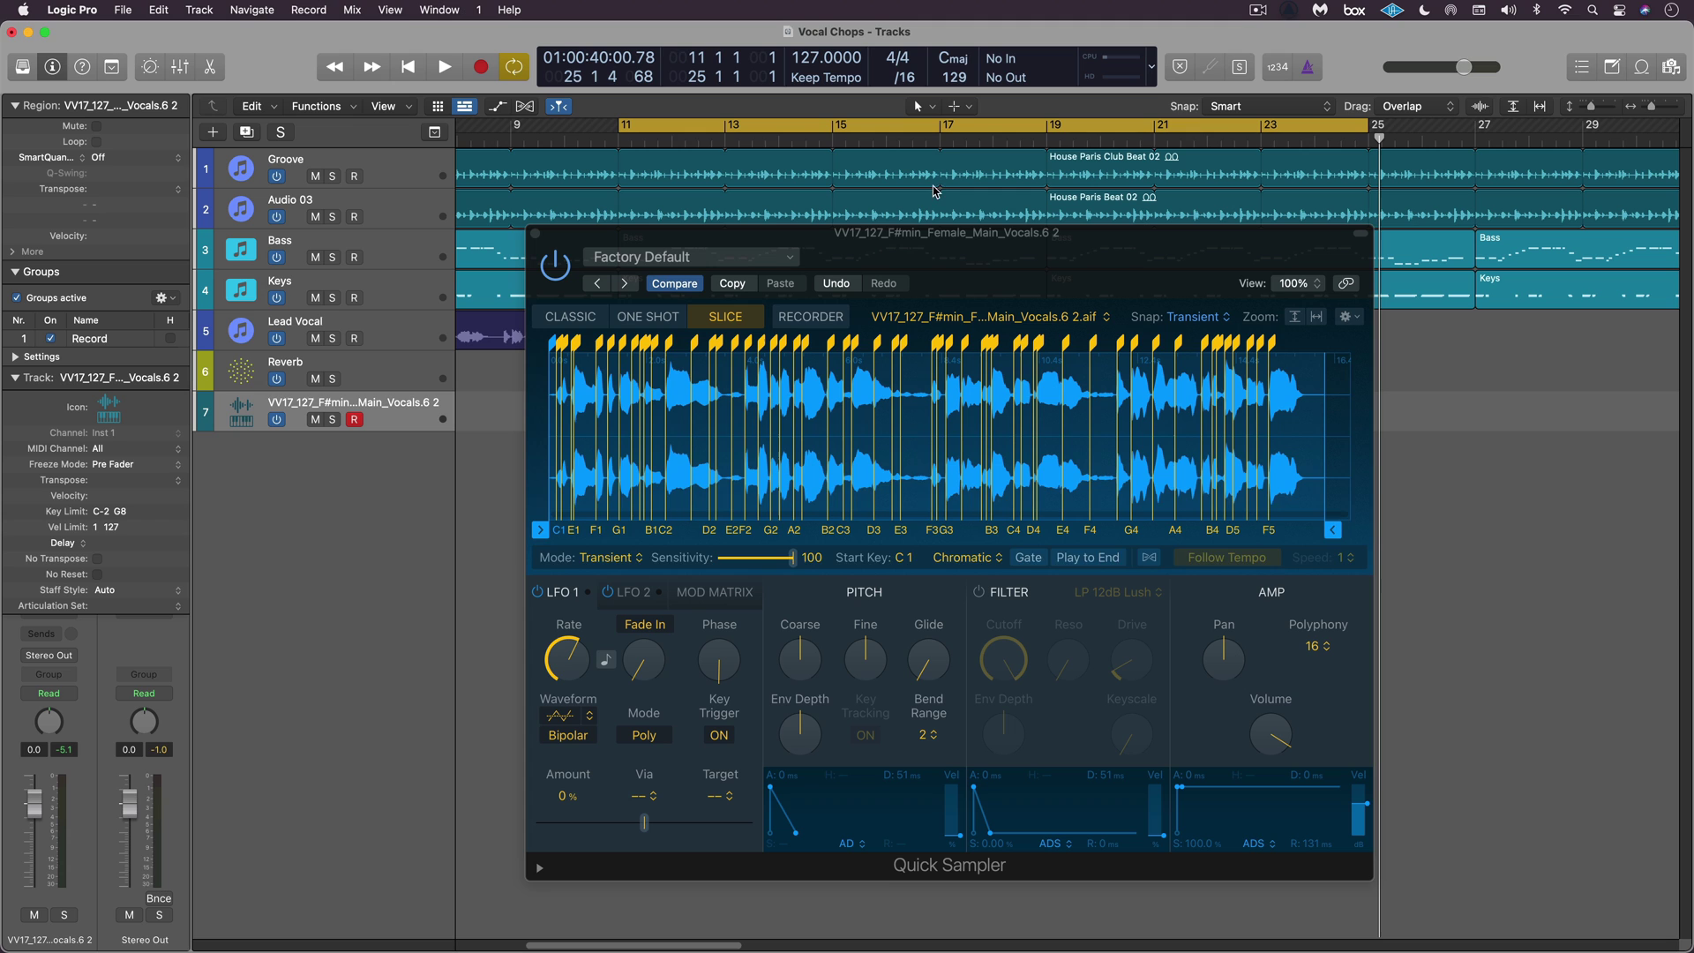
key("space")
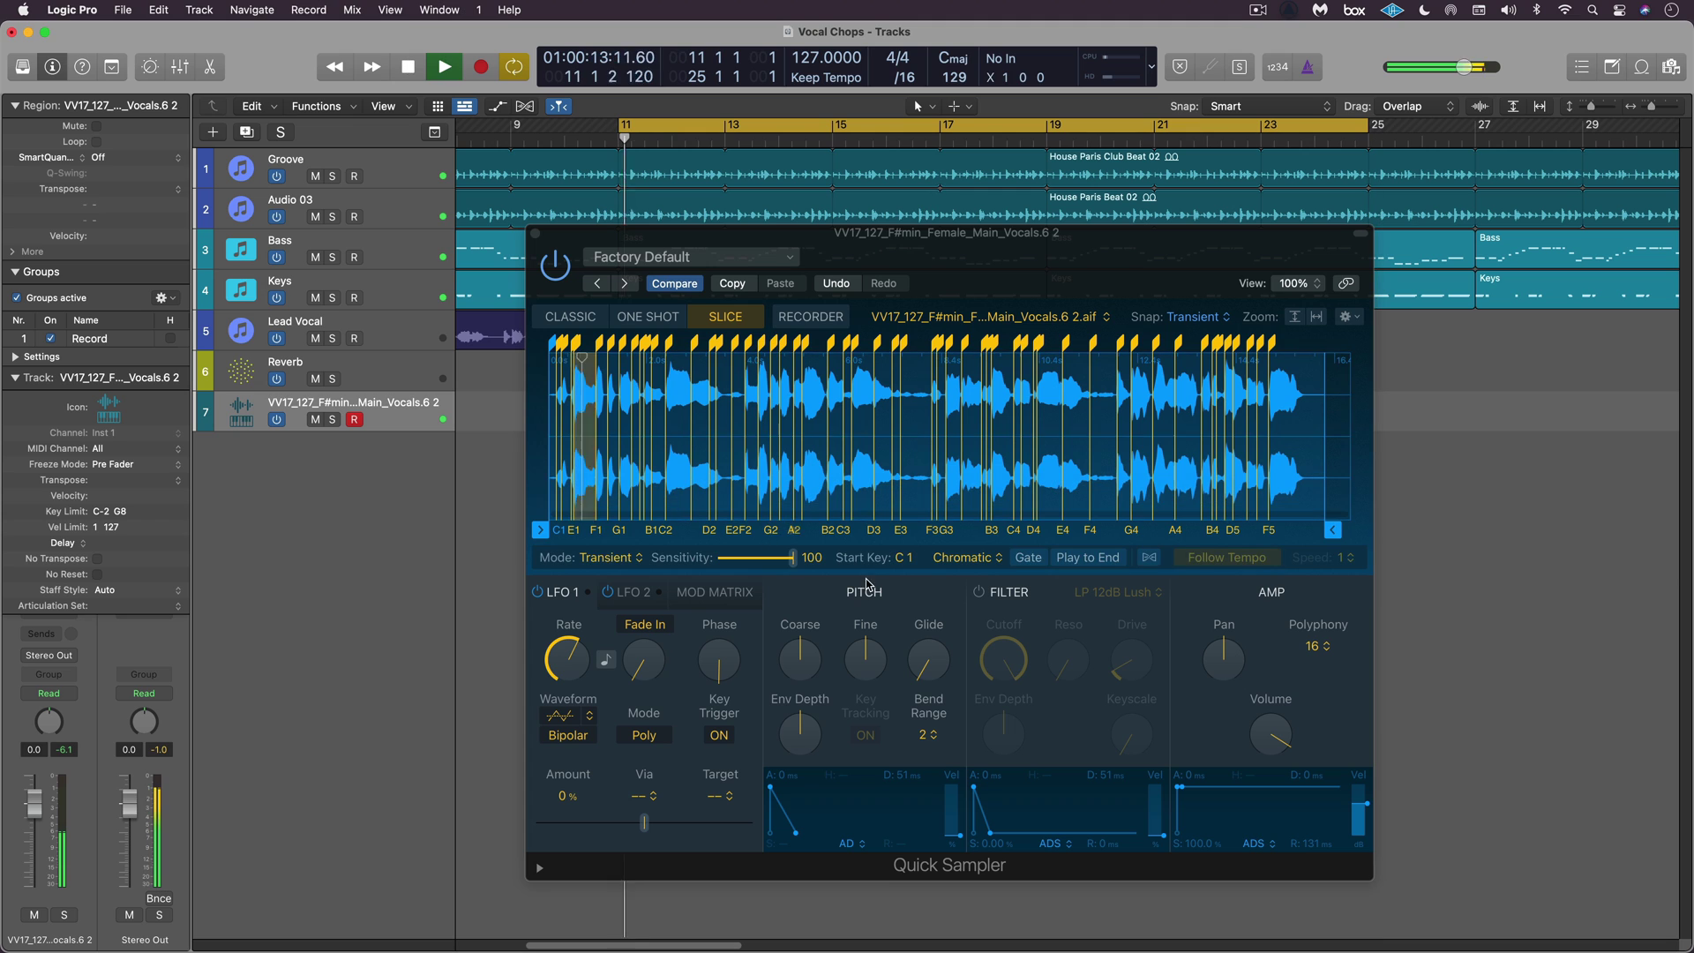
left_click(979, 595)
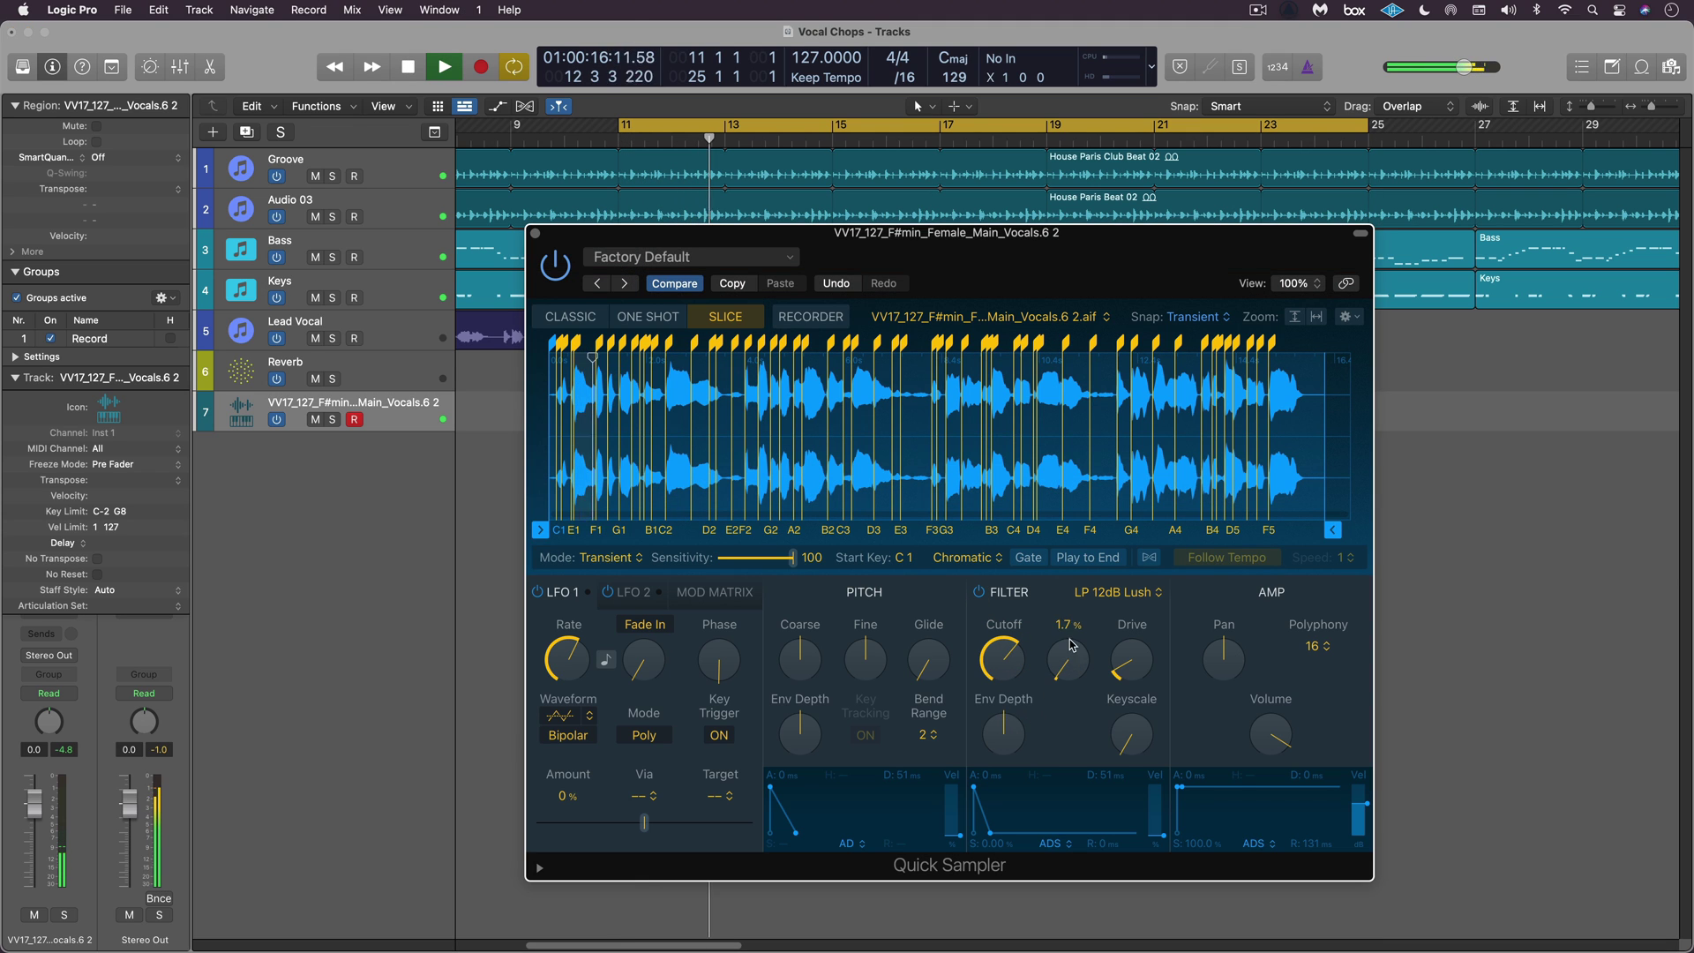
left_click(15, 378)
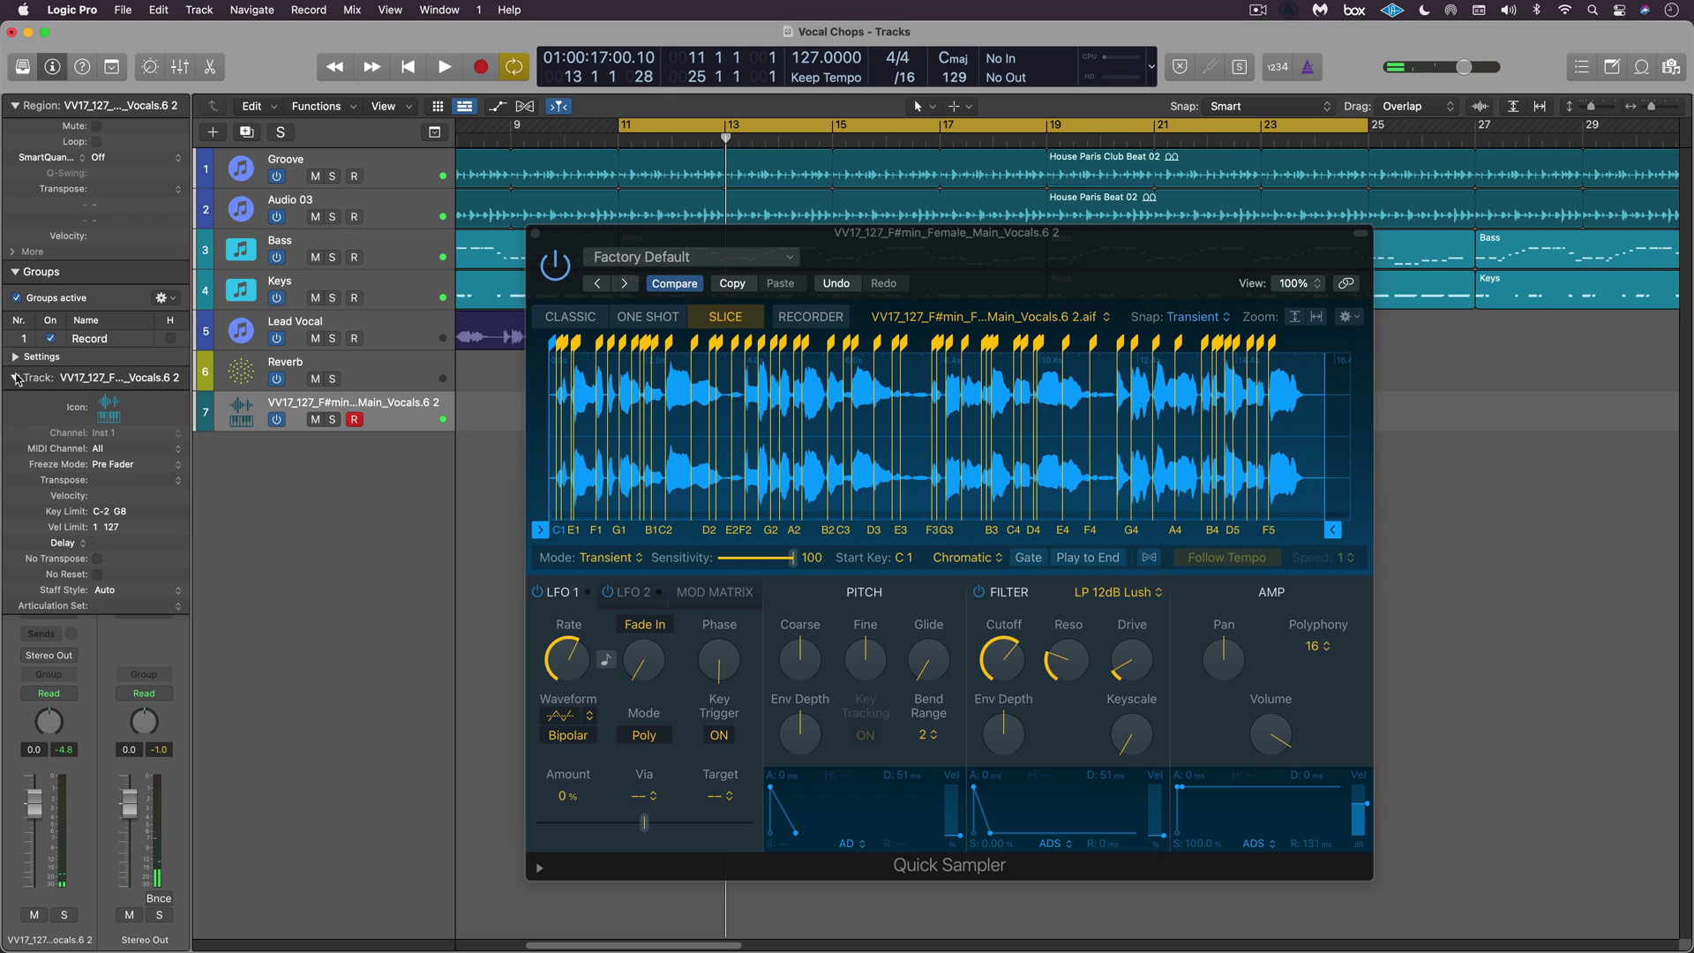
Add a send to Bus 8 (Reverb) on the chop track and play the loop
left_click(59, 640)
mouse_move(60, 662)
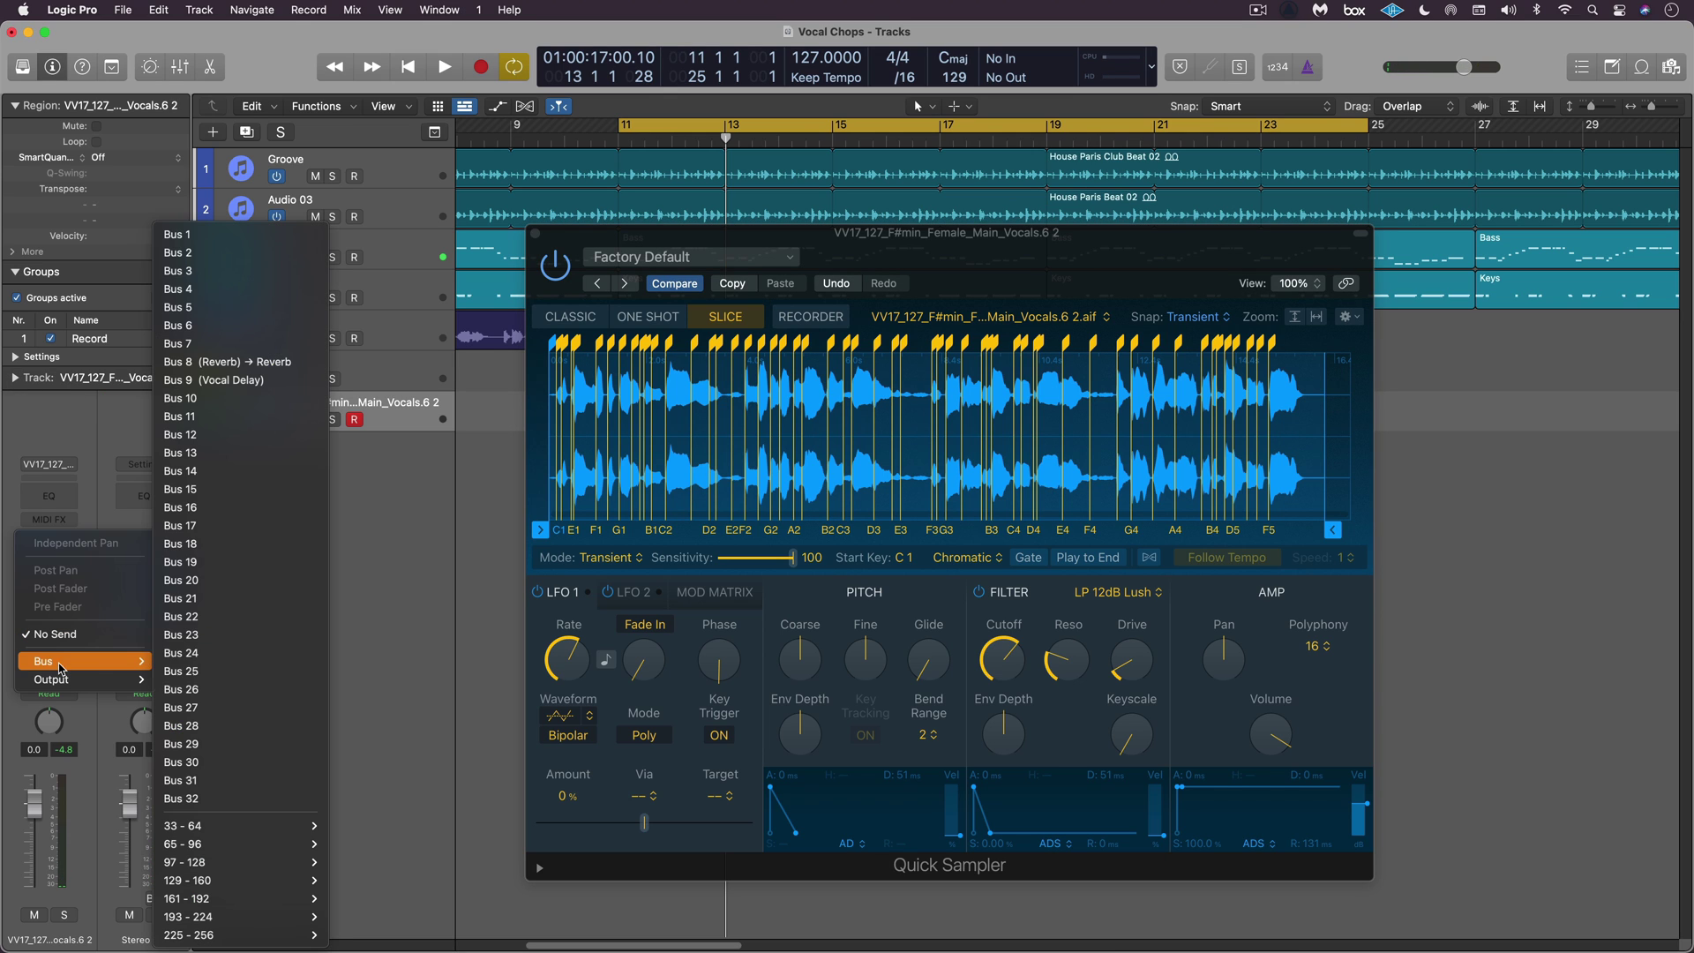
left_click(234, 363)
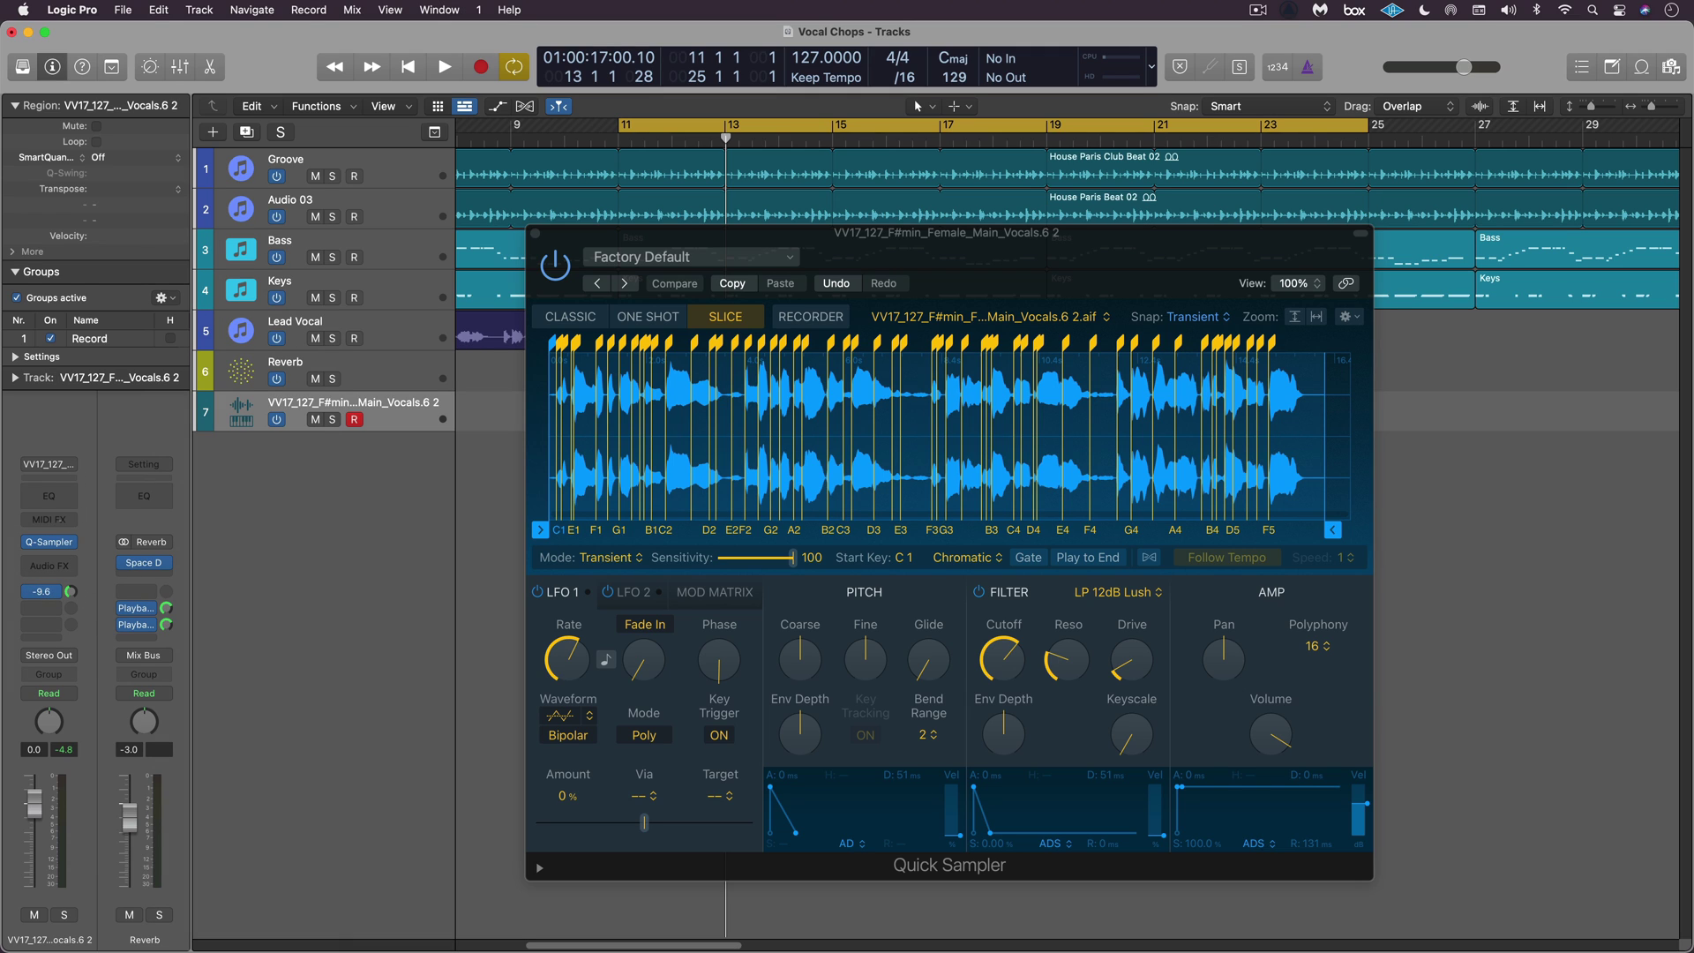
key("space")
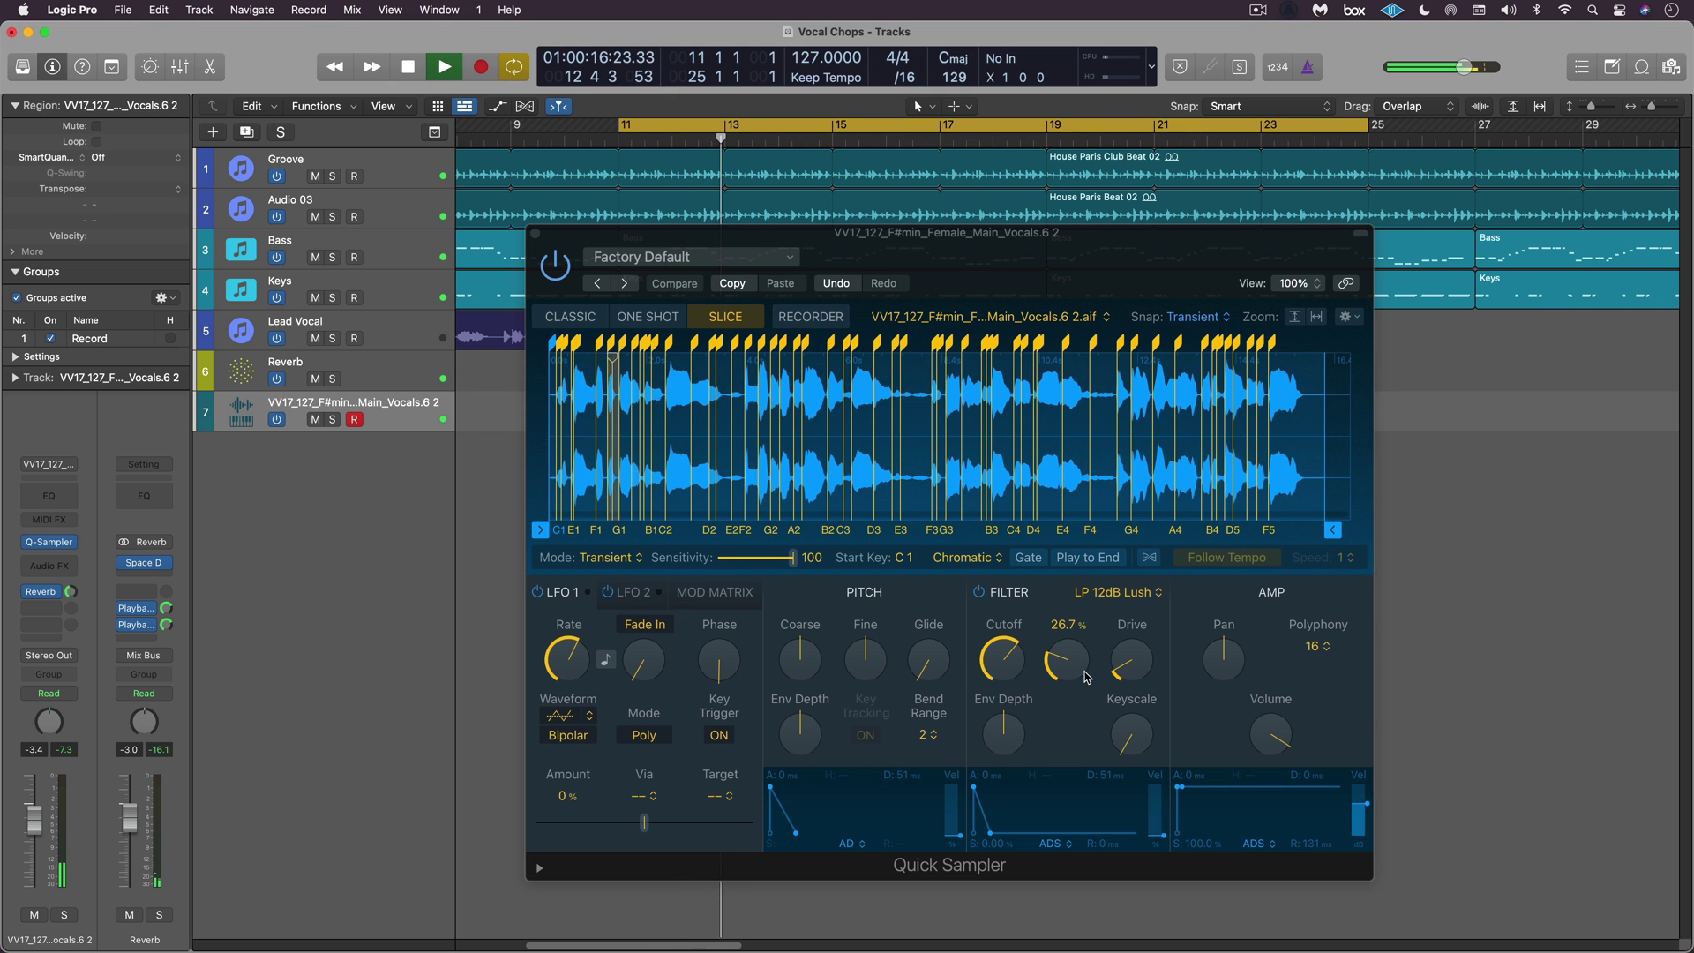
Raise filter resonance to 35.7% and change the filter type to LP 24dB Lush (Fat)
left_click_drag(1067, 650, 1070, 637)
left_click(1138, 592)
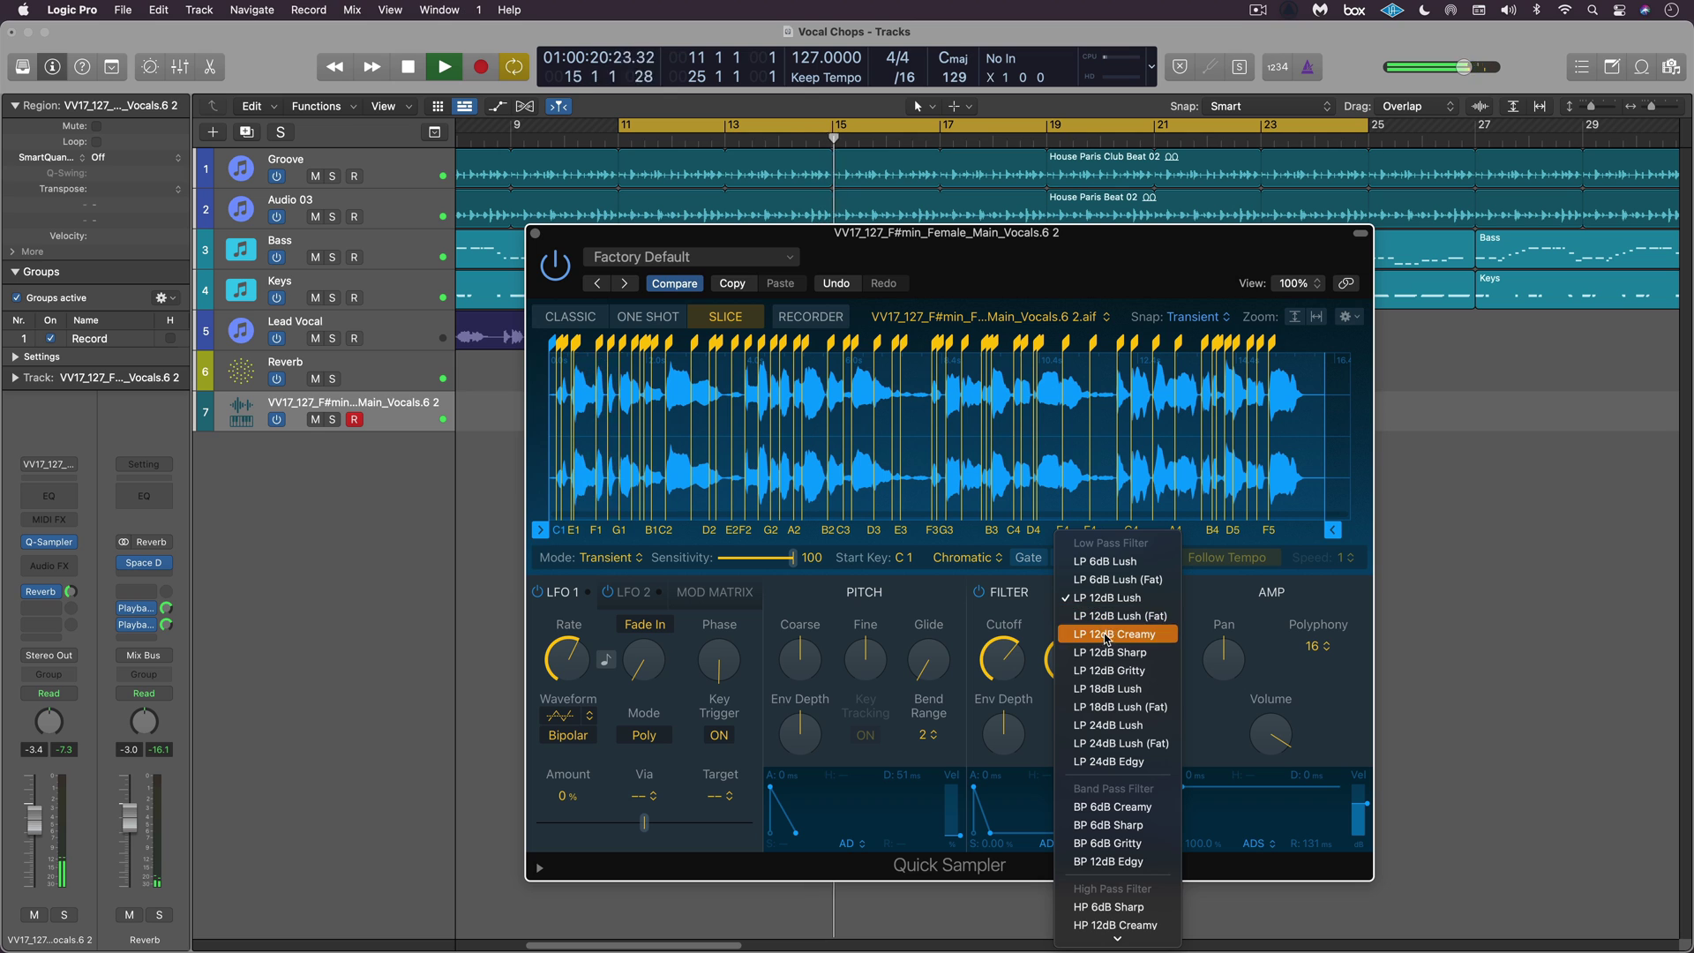
left_click(1114, 743)
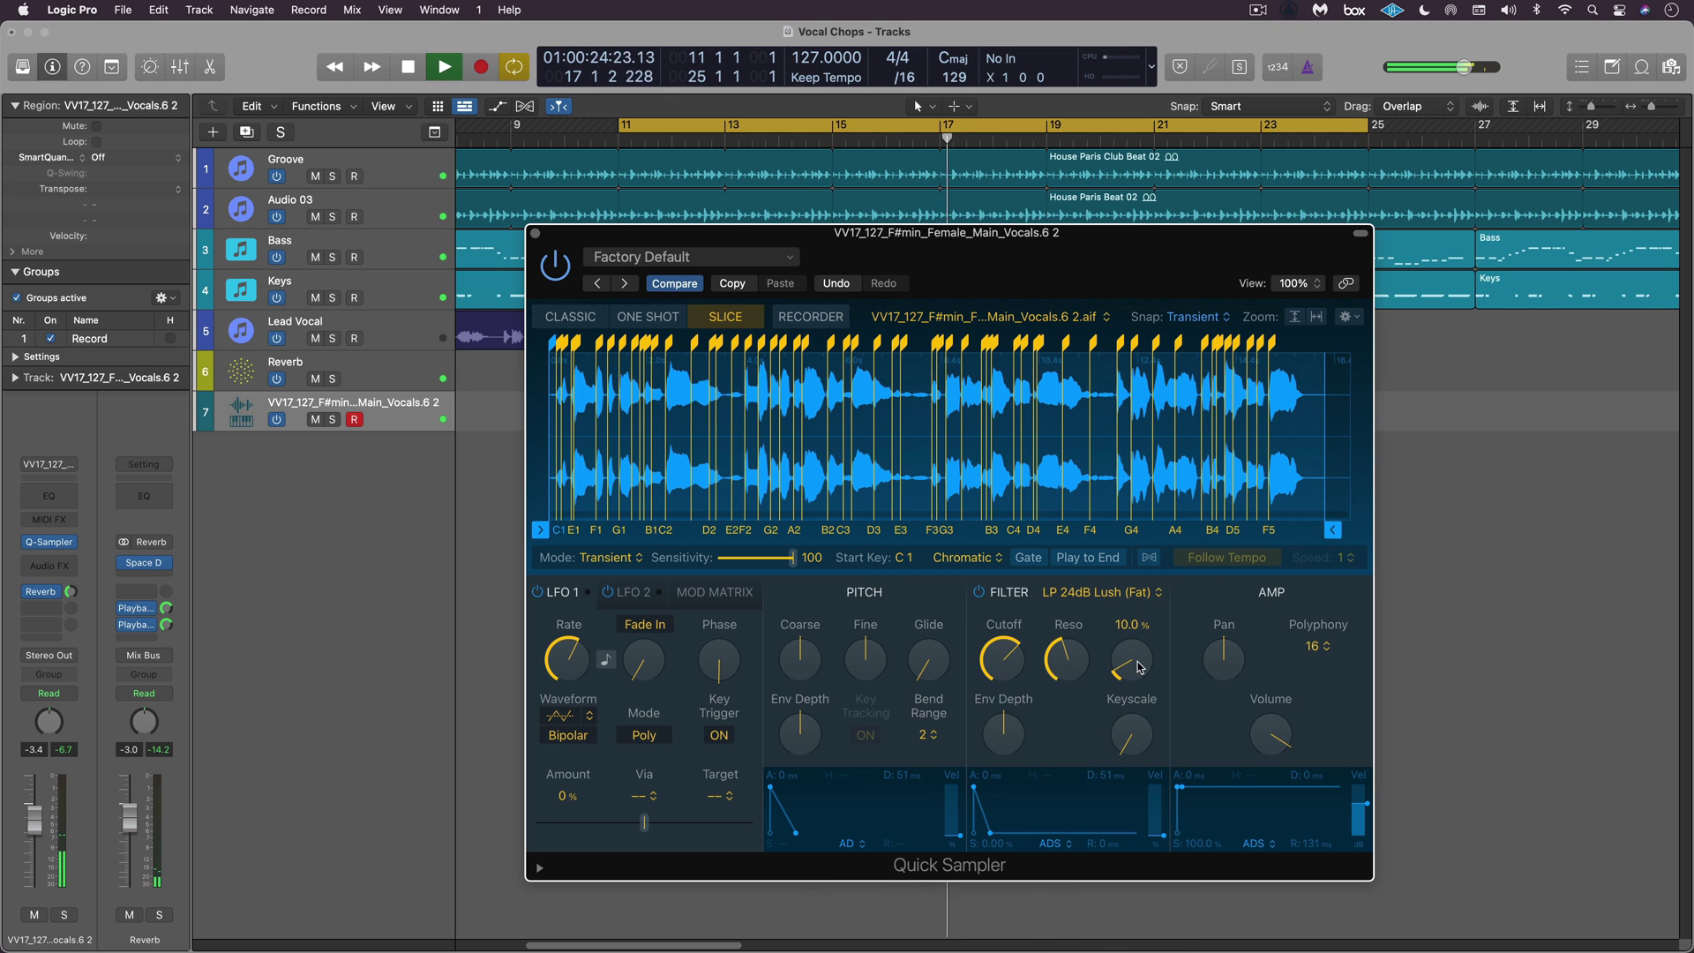
mouse_move(994, 641)
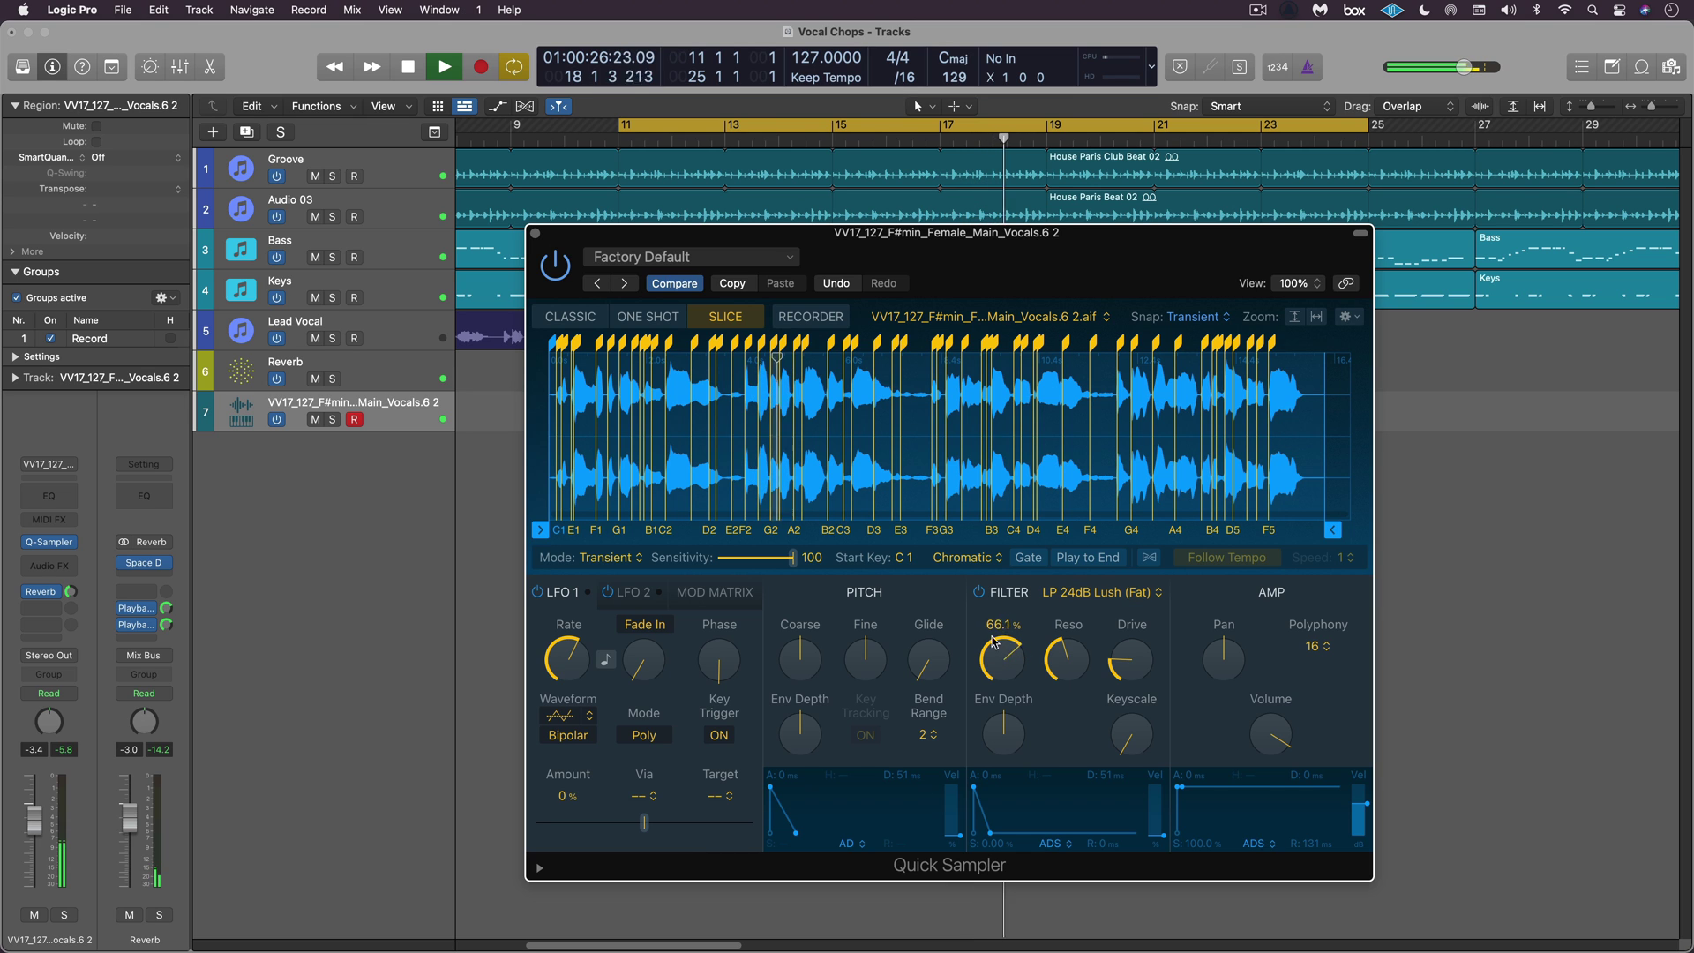
Route the modulation to Filter Cutoff with LFO 1 as the via source
key("space")
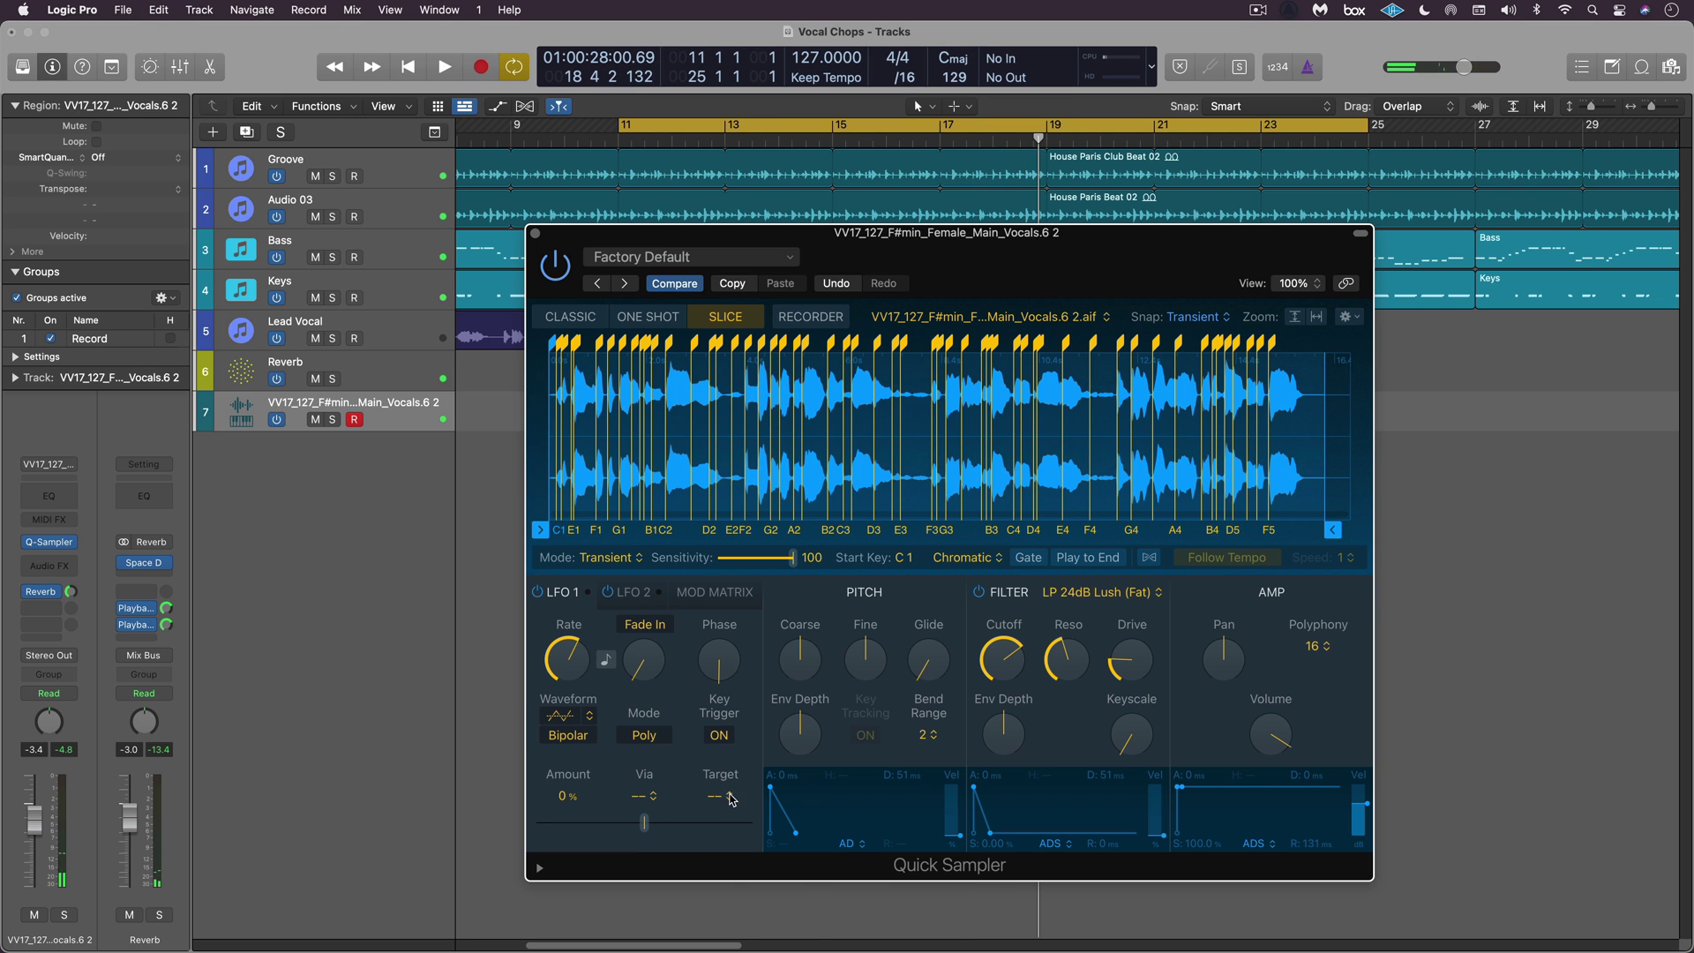
left_click(731, 799)
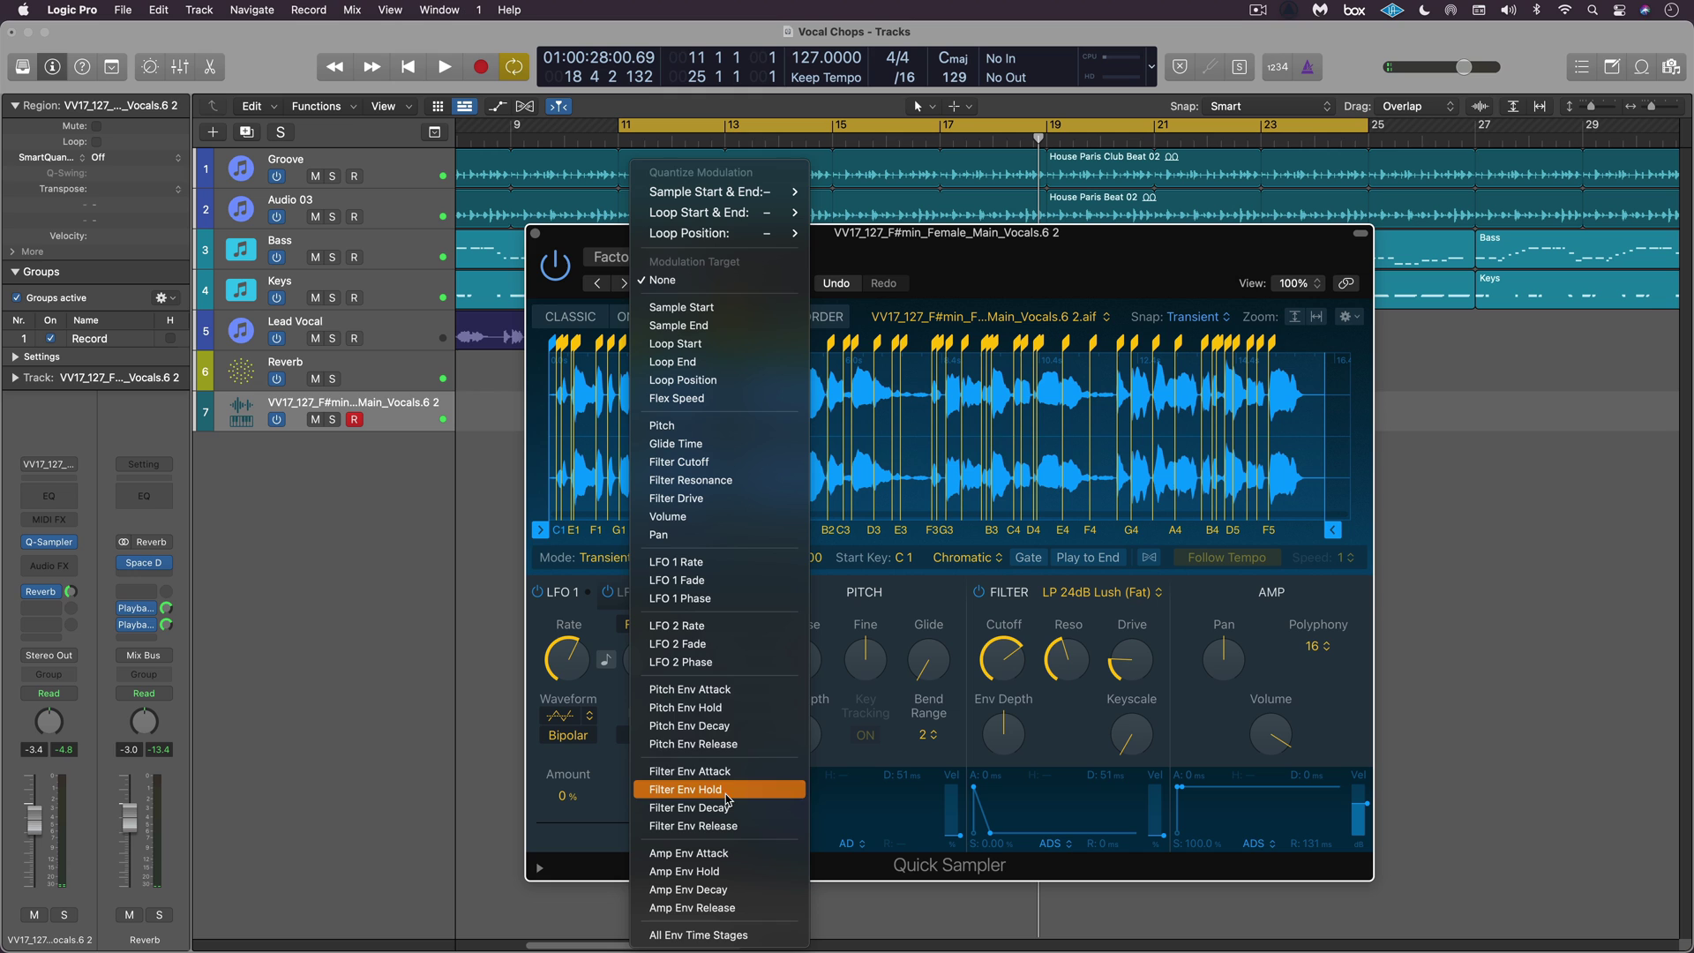
left_click(695, 466)
left_click(644, 795)
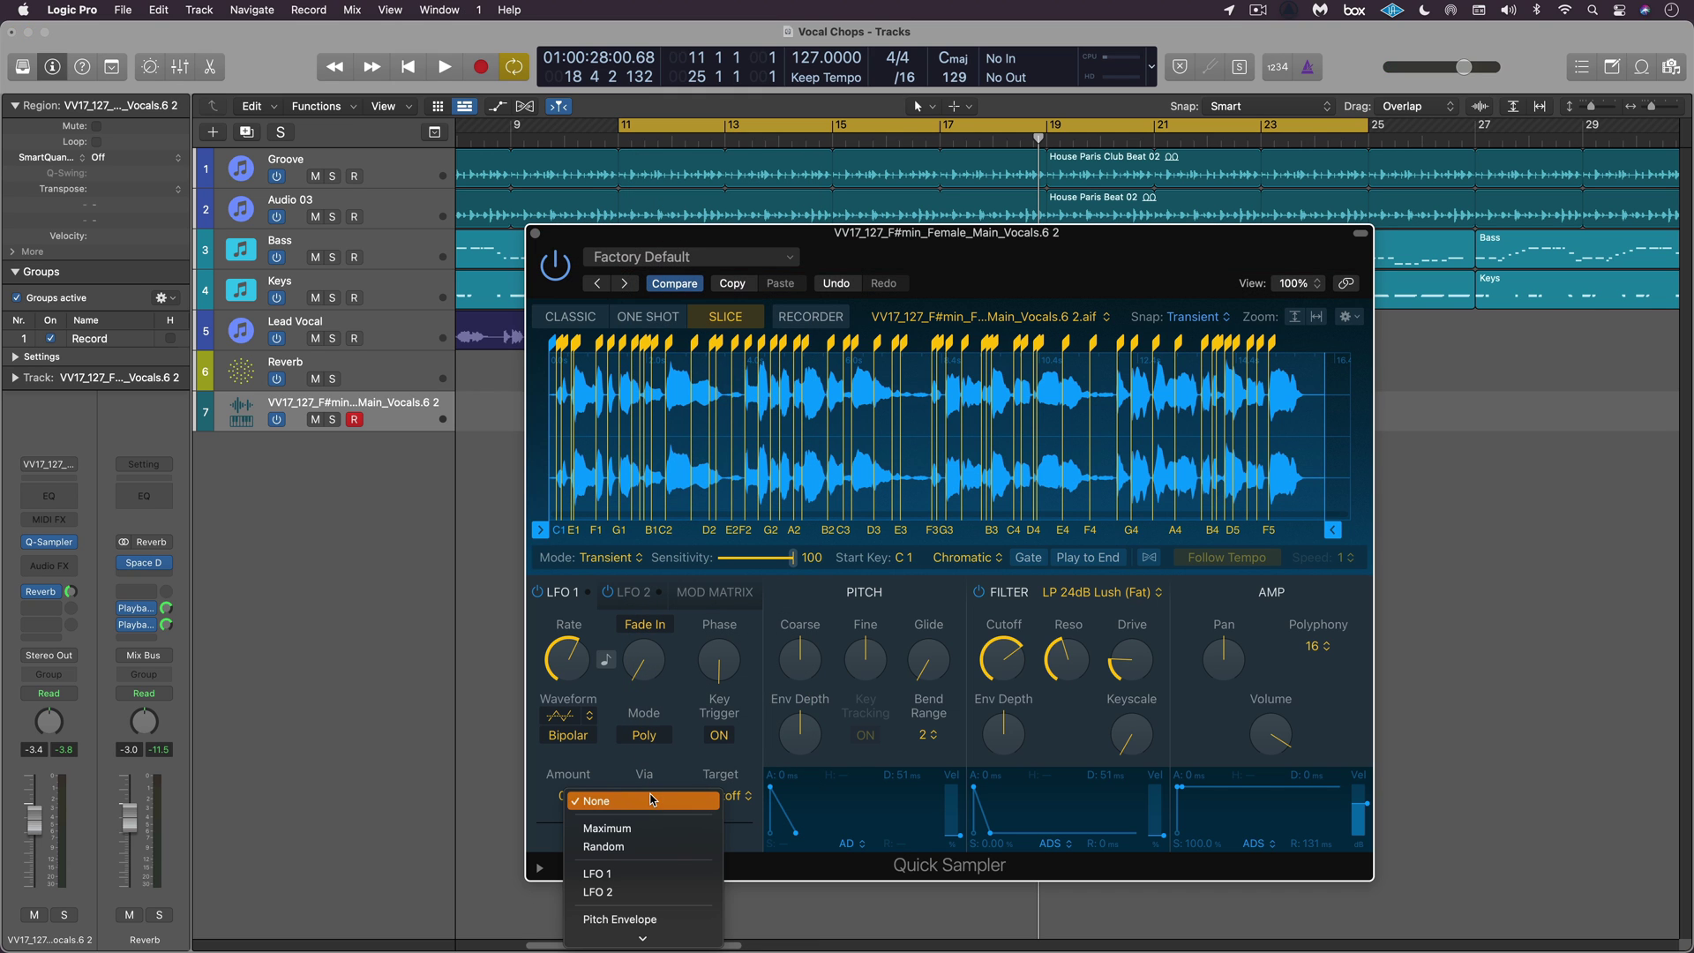
left_click(623, 874)
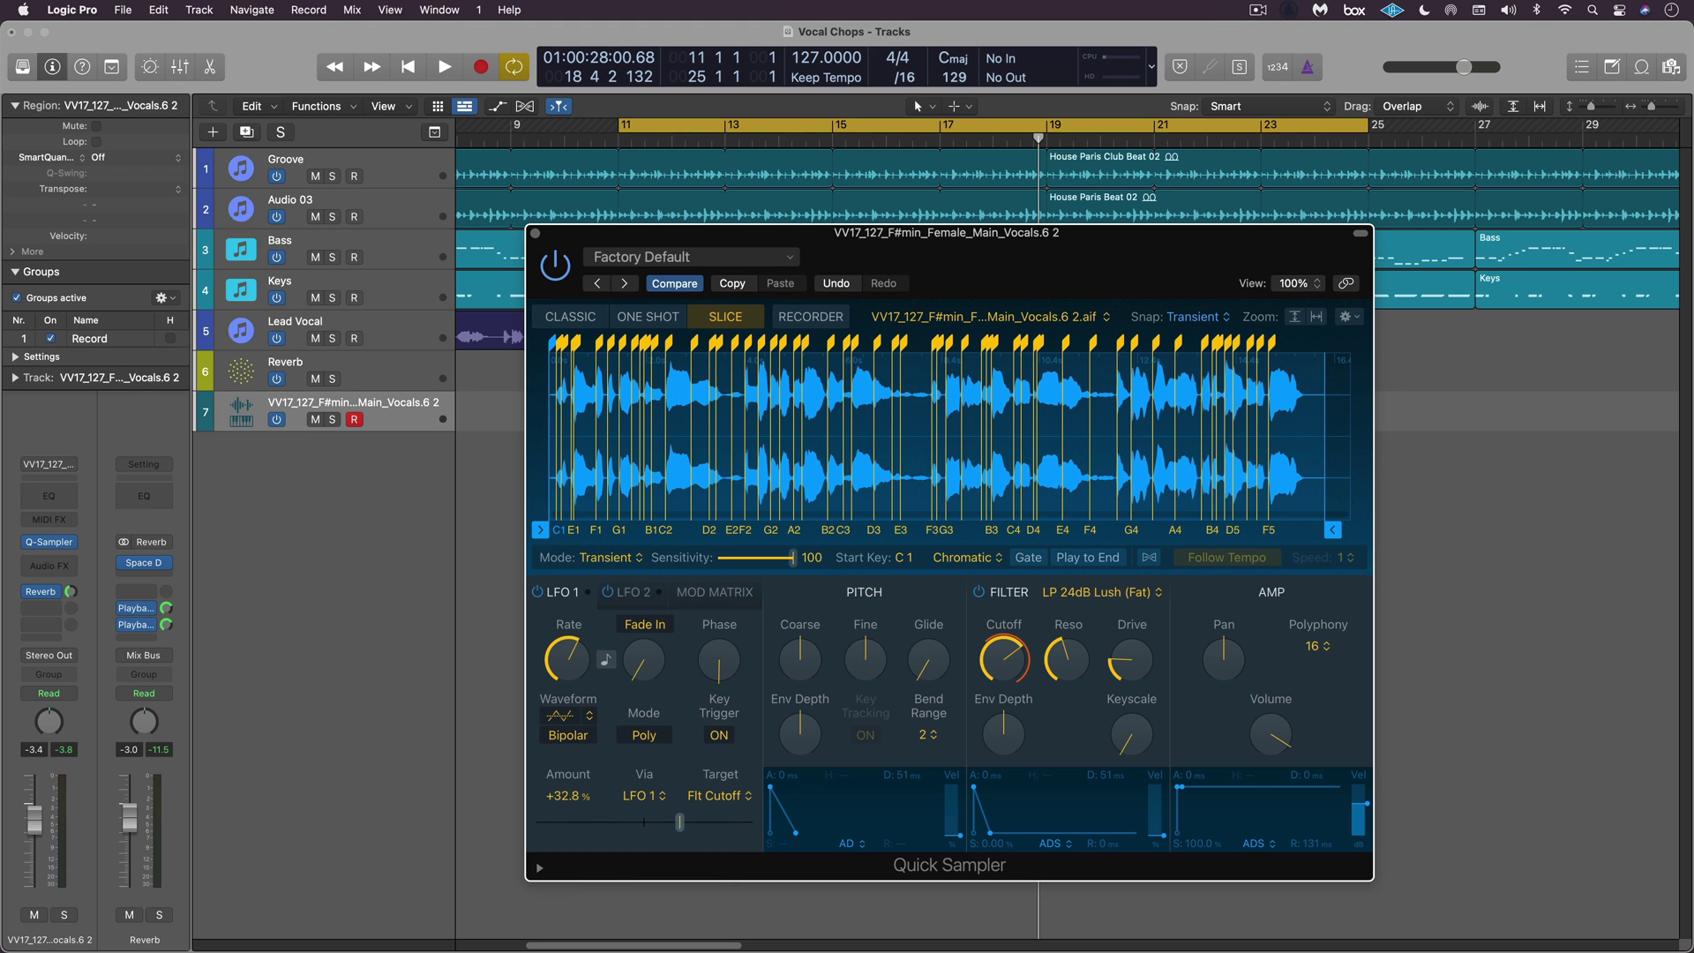
key("space")
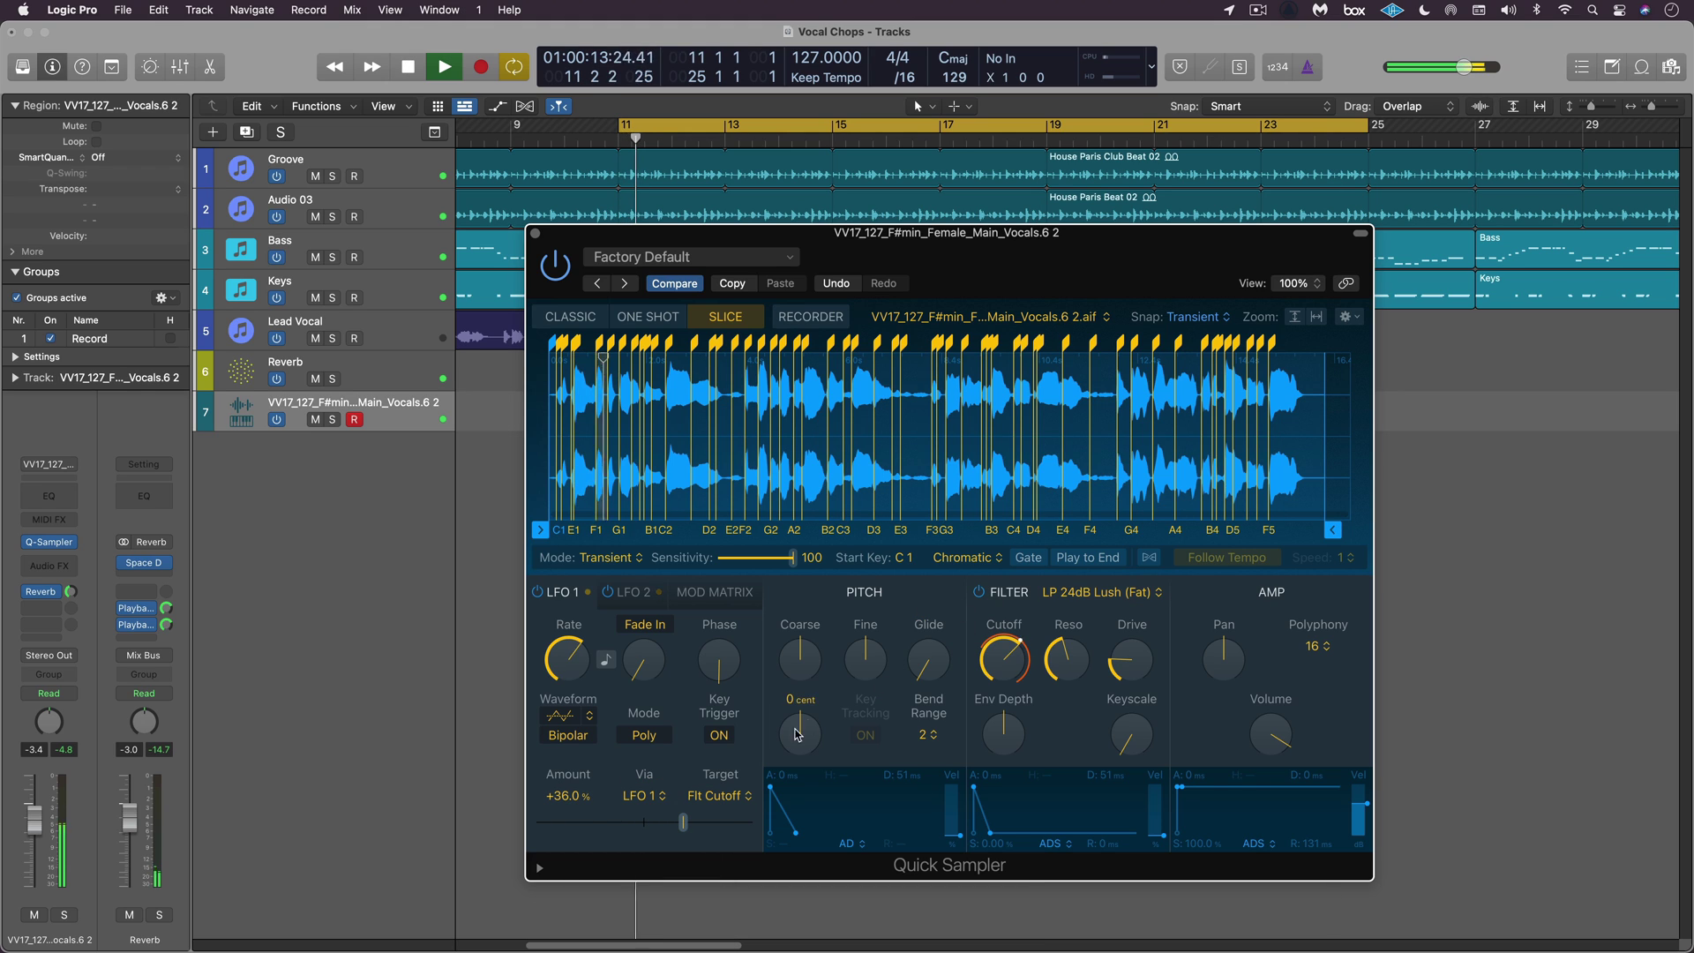
Sync LFO 1's rate to tempo, choose Random Smooth wave, and lower the amount to +17.4%
left_click(606, 660)
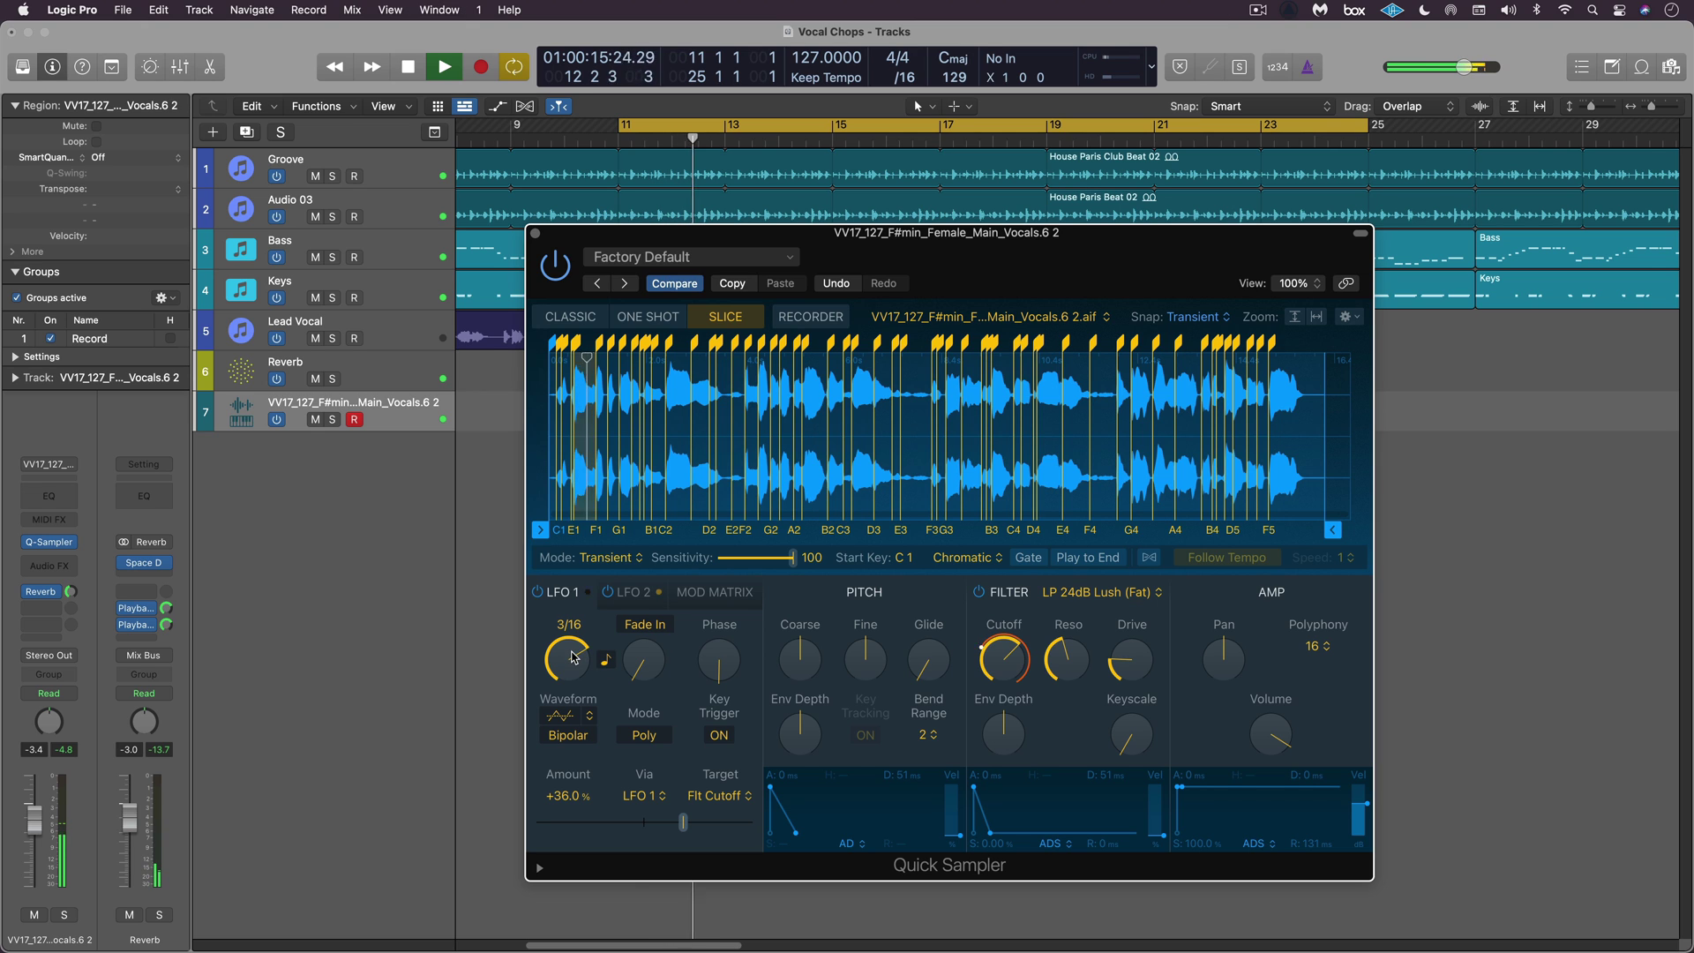
left_click(577, 720)
left_click(573, 799)
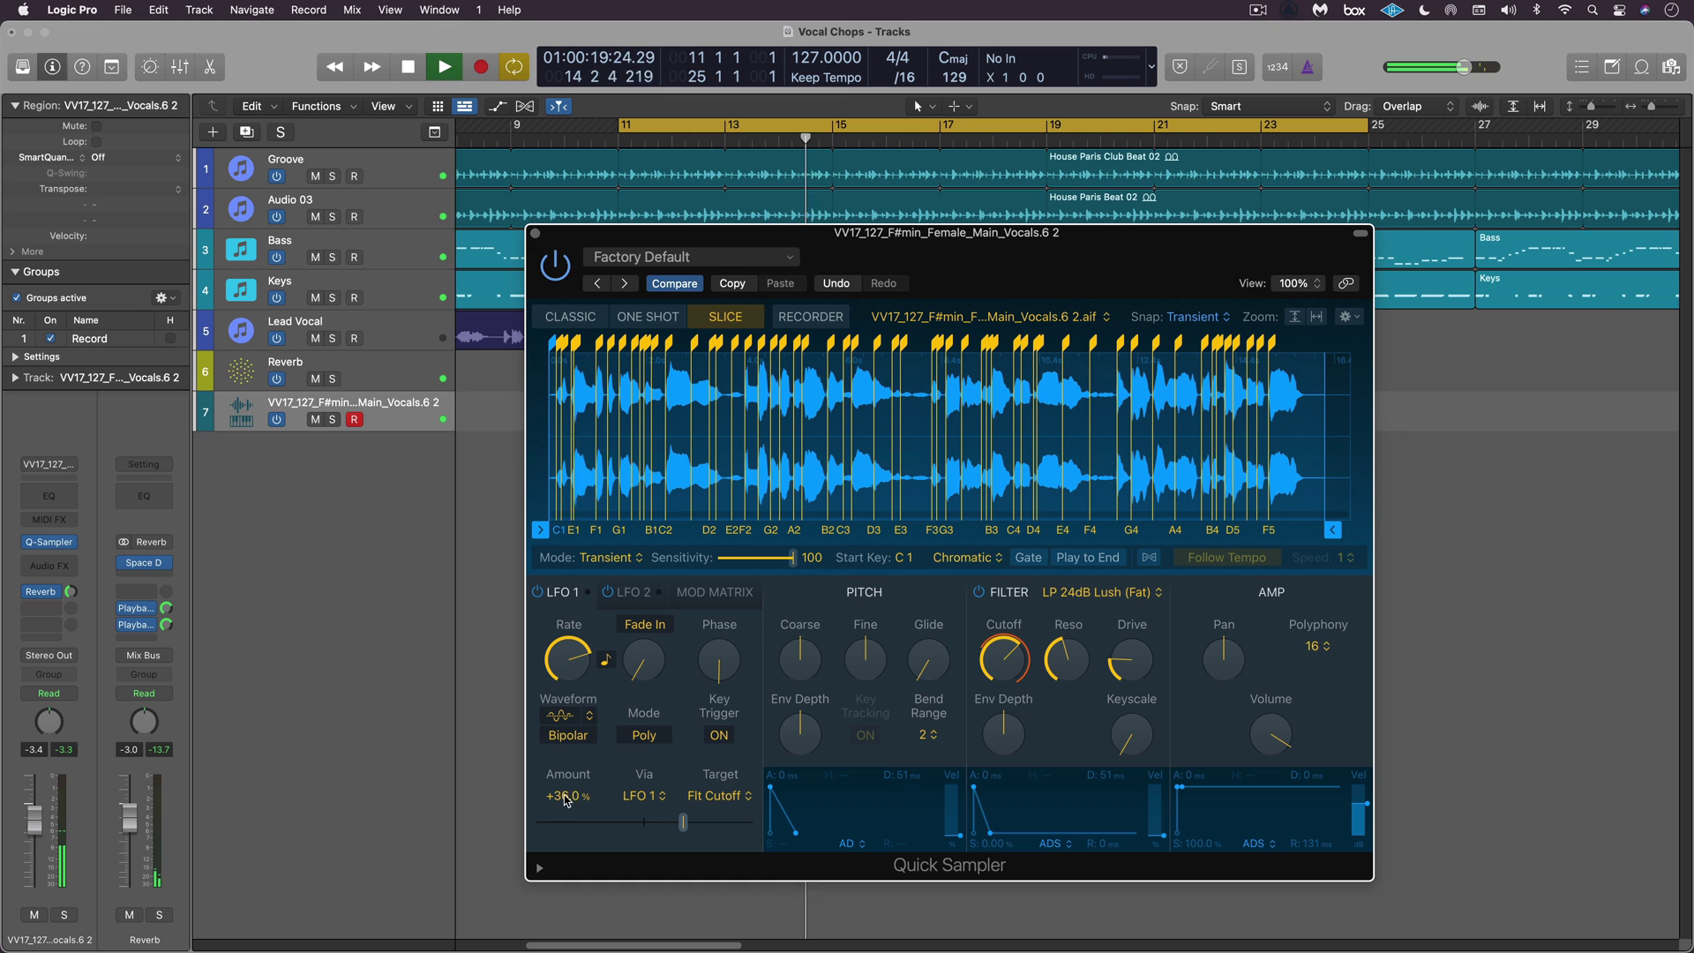
left_click_drag(566, 800, 565, 814)
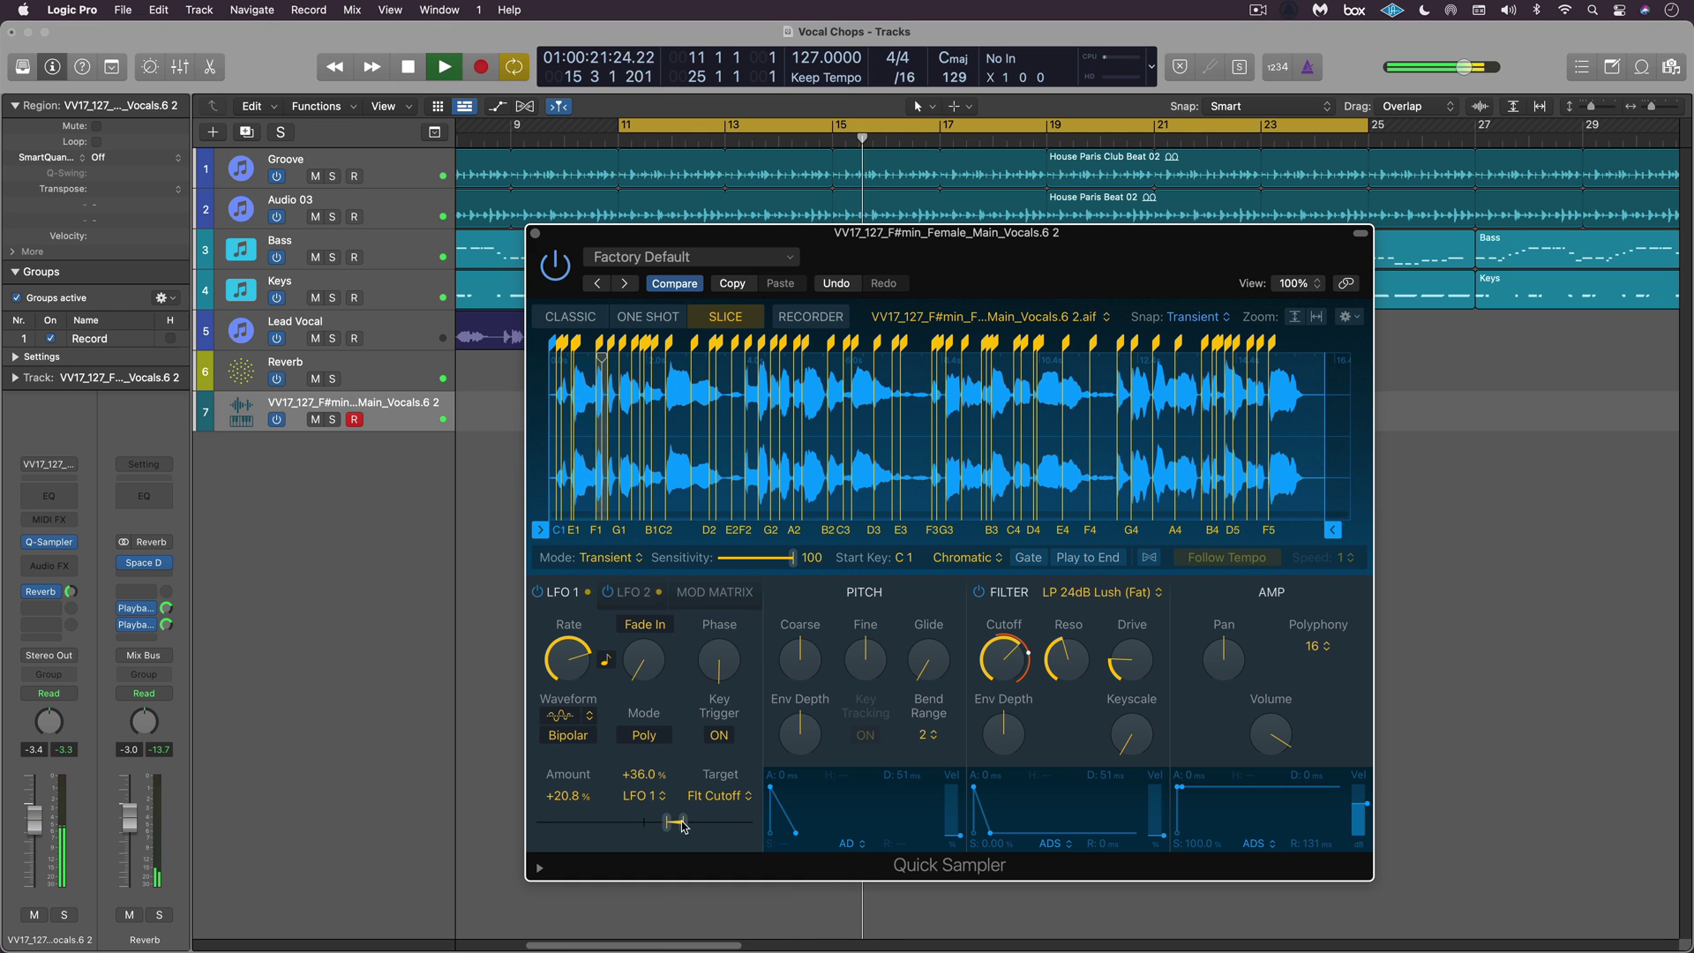
left_click_drag(674, 821, 671, 825)
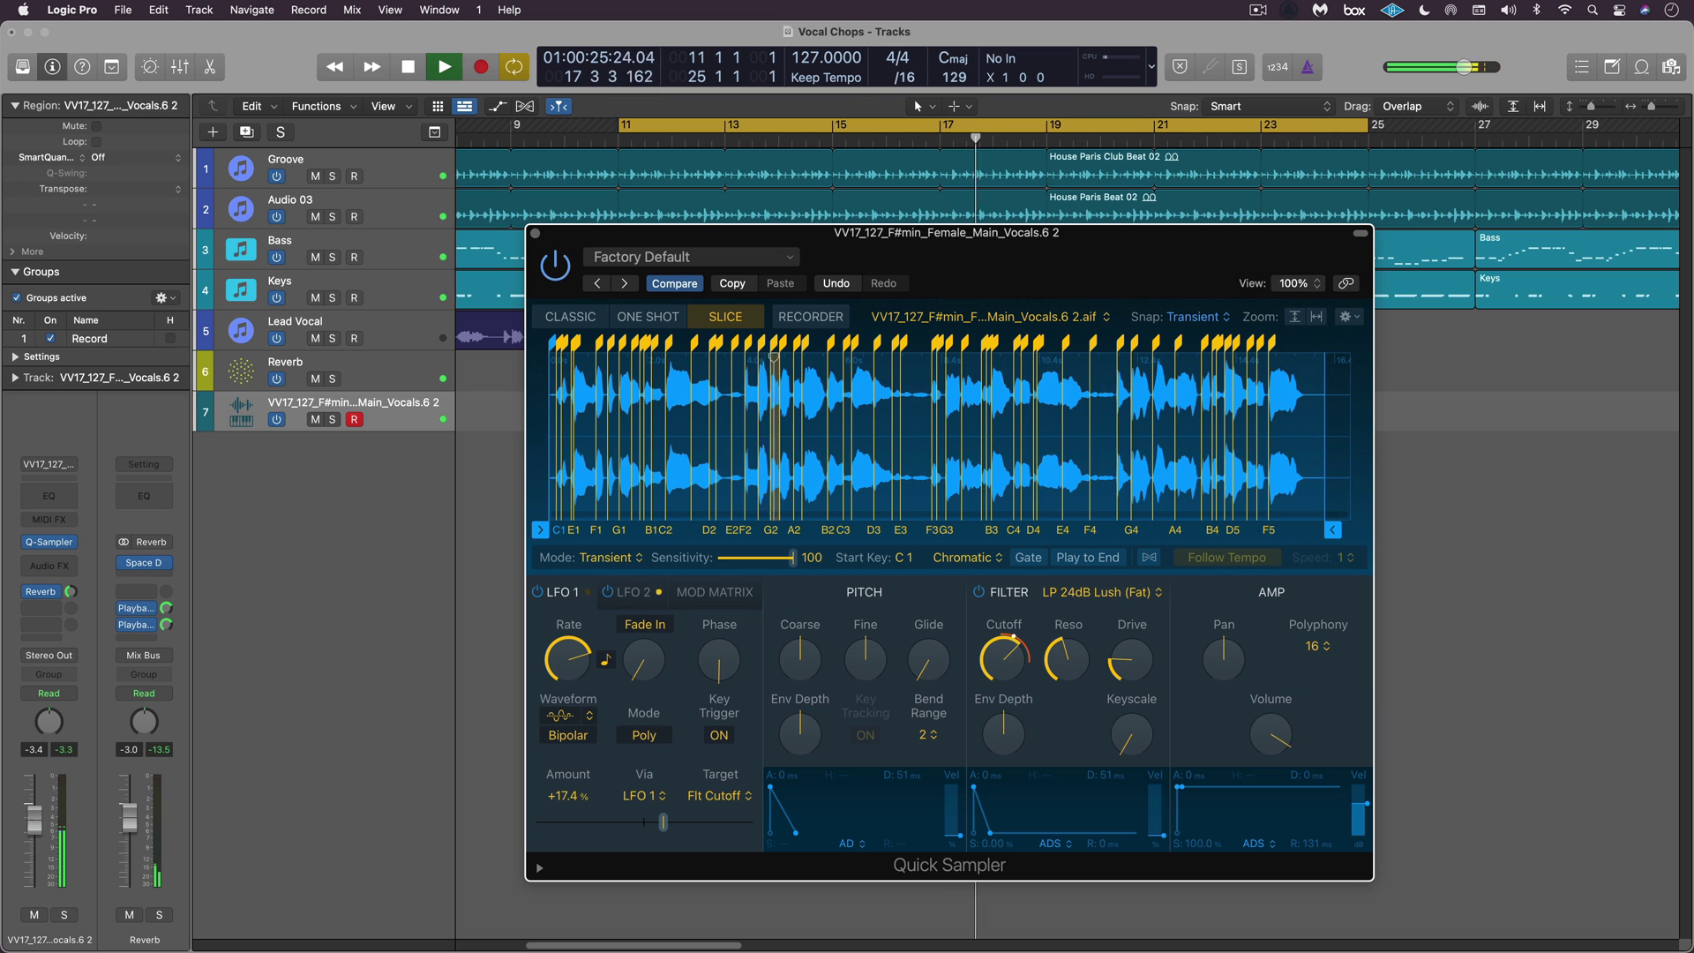
left_click(302, 582)
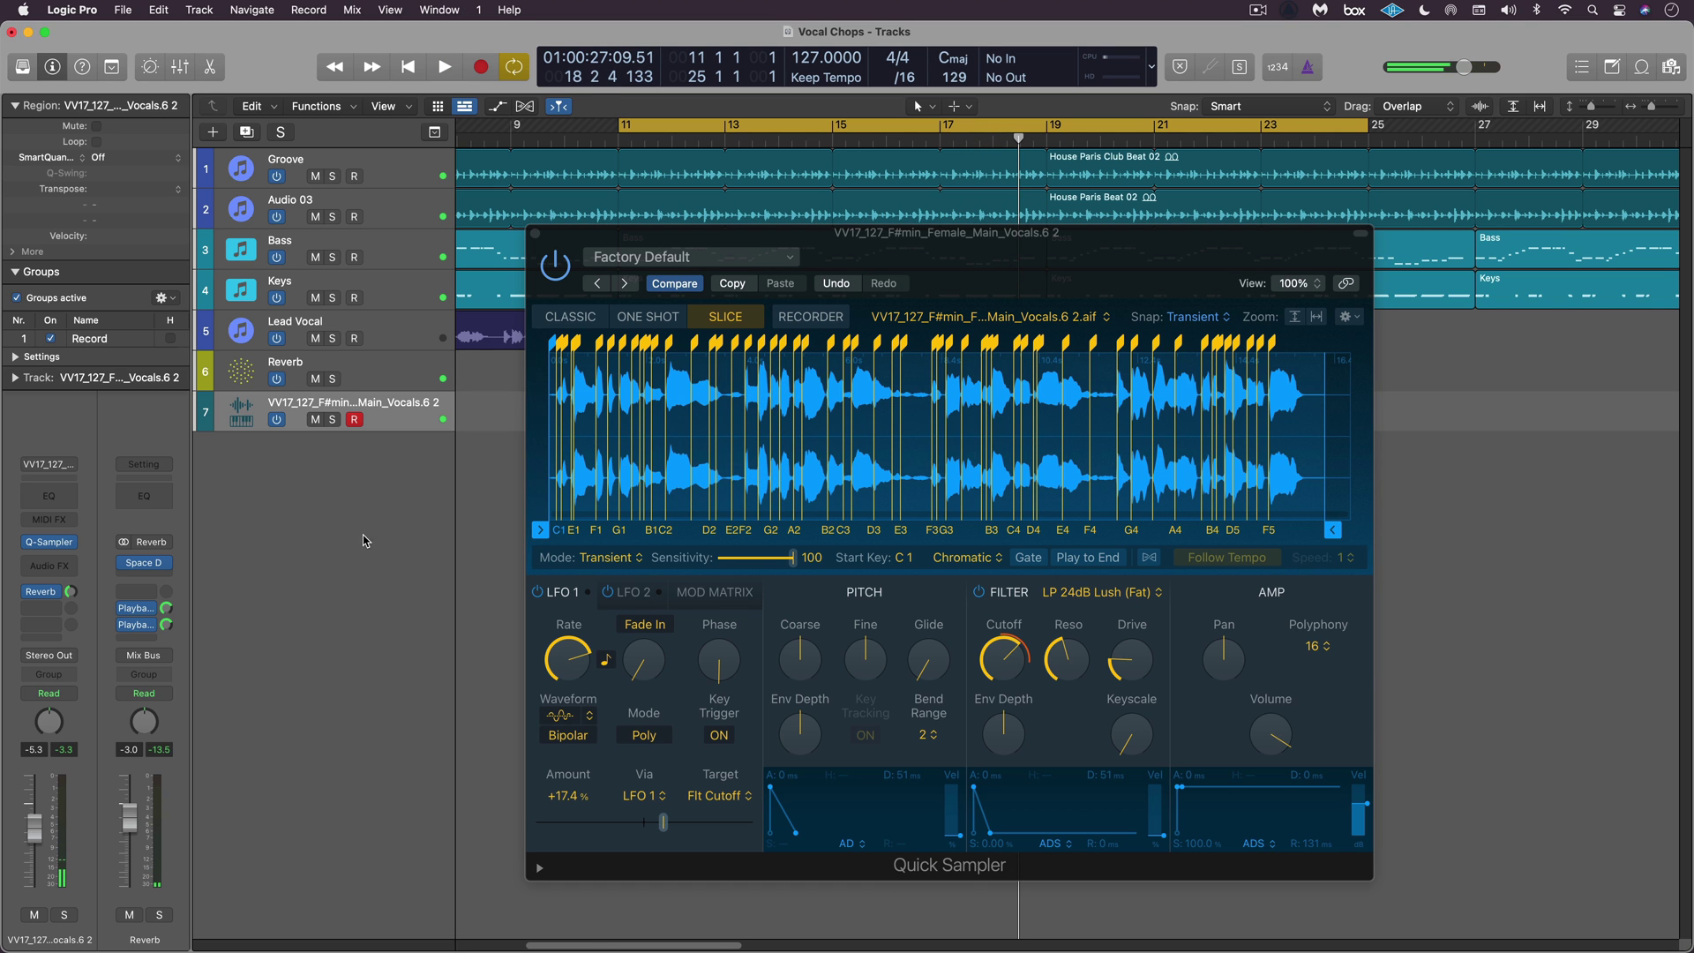
Show the vocal chop notes in the Piano Roll, play them, and bring up the Stereo Delay
key("space")
key("p")
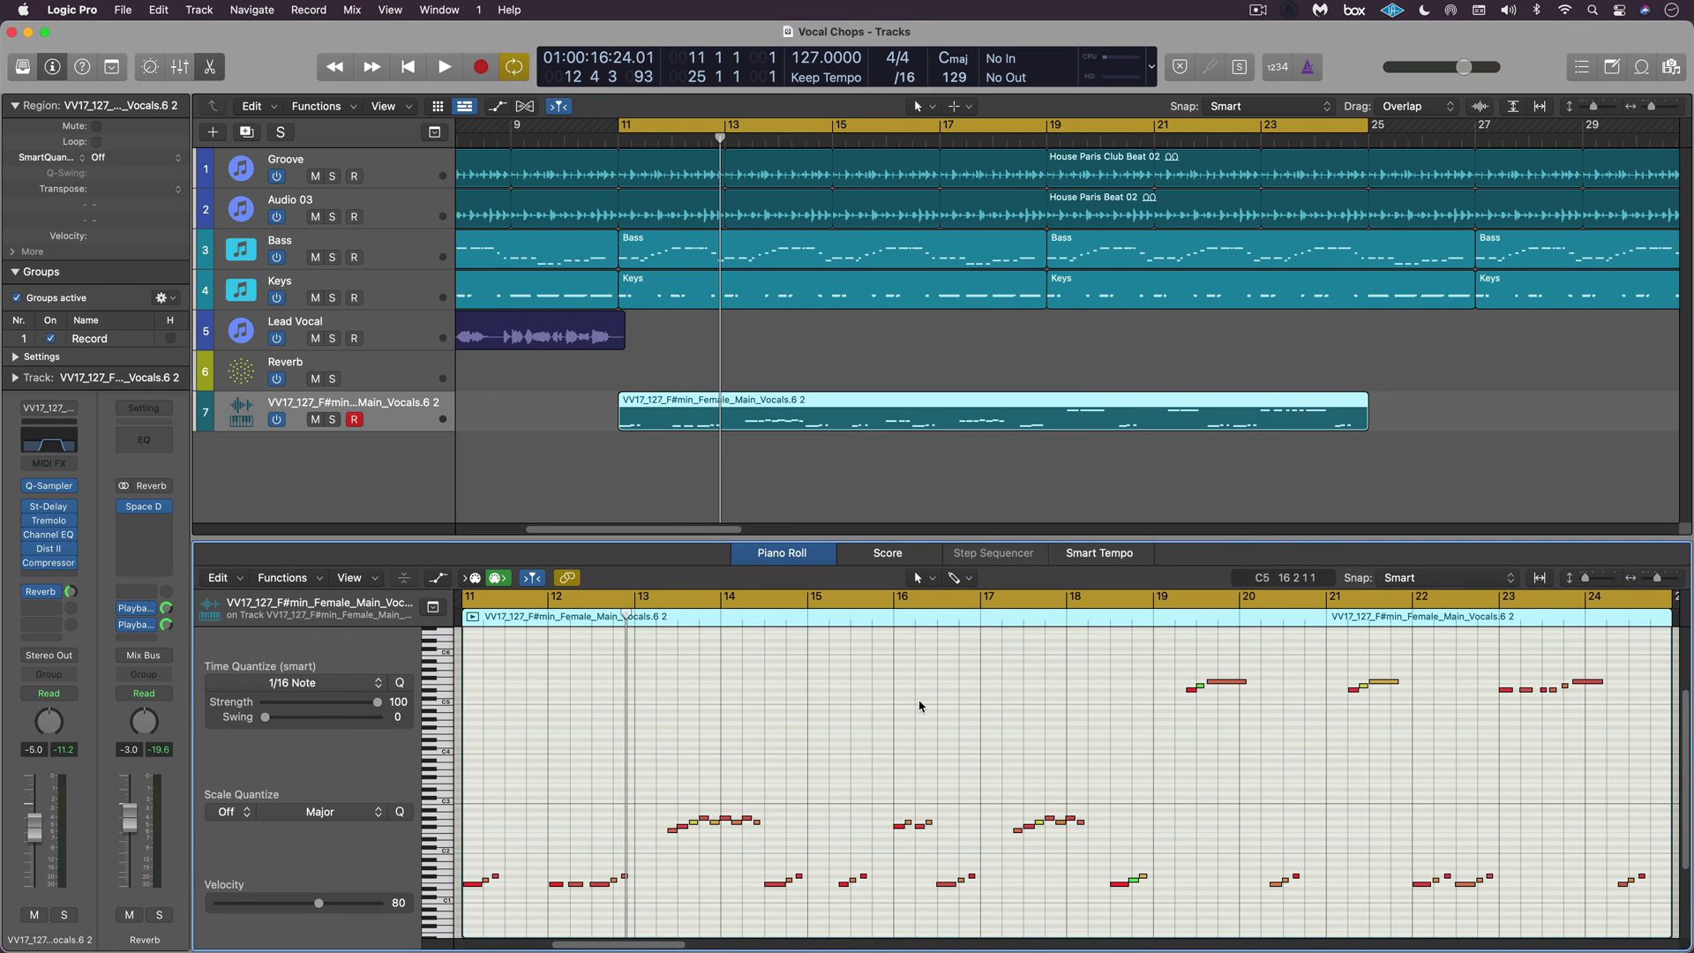
key("space")
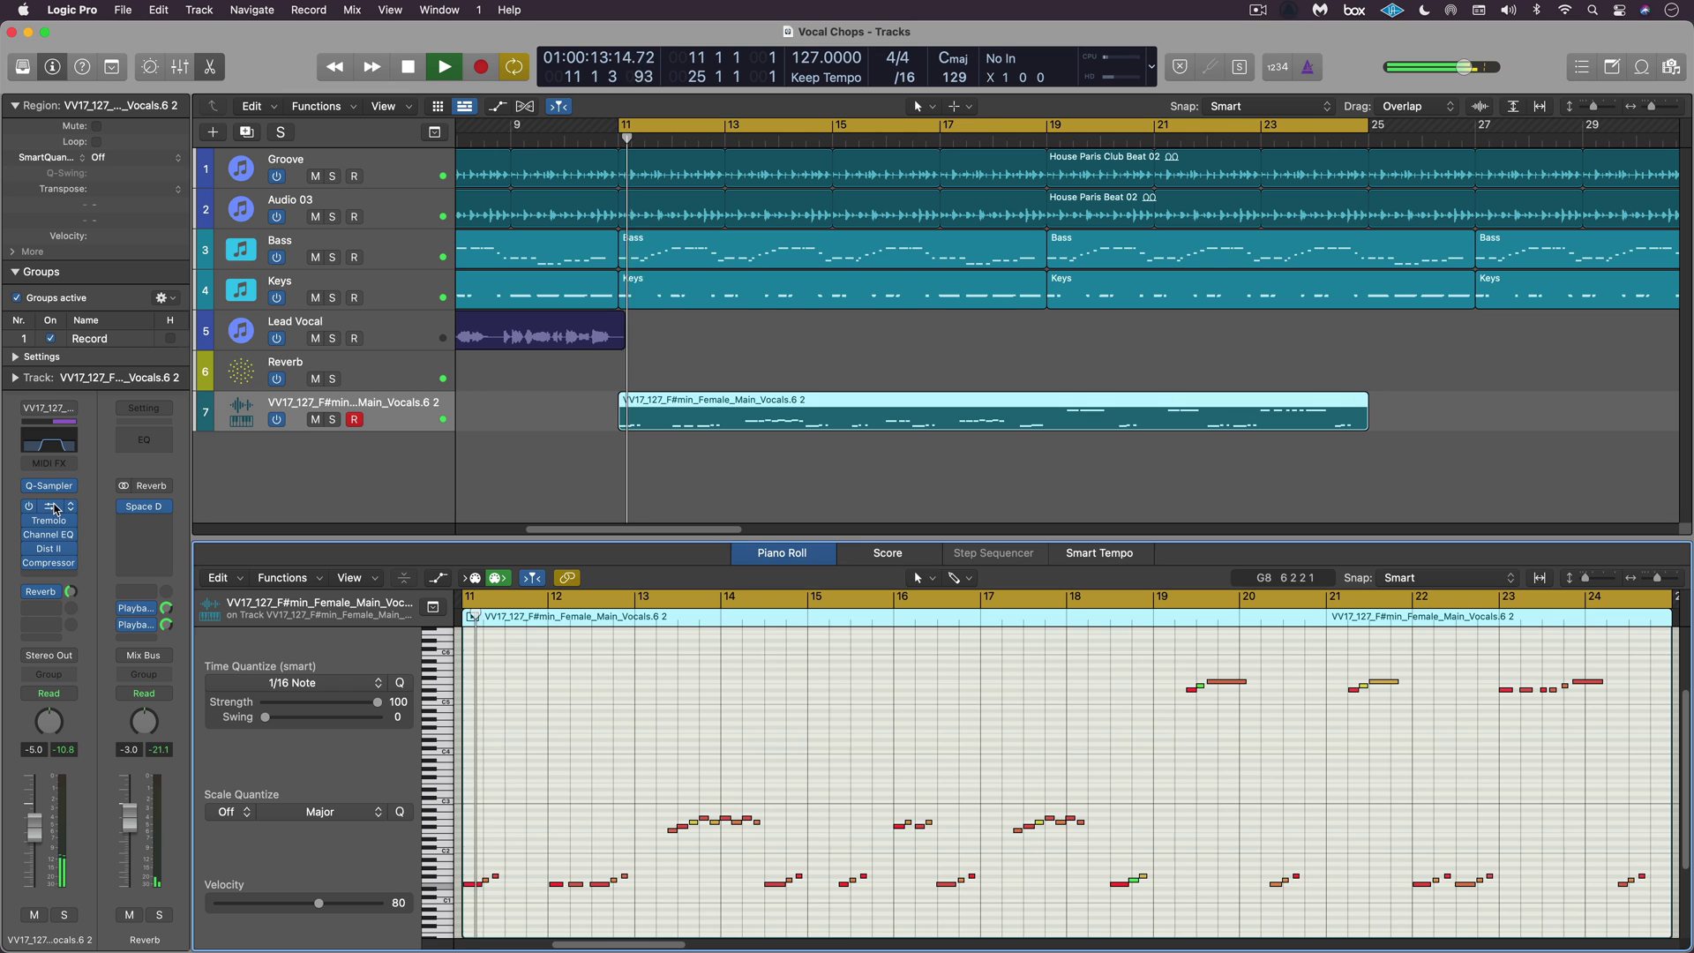
key("v")
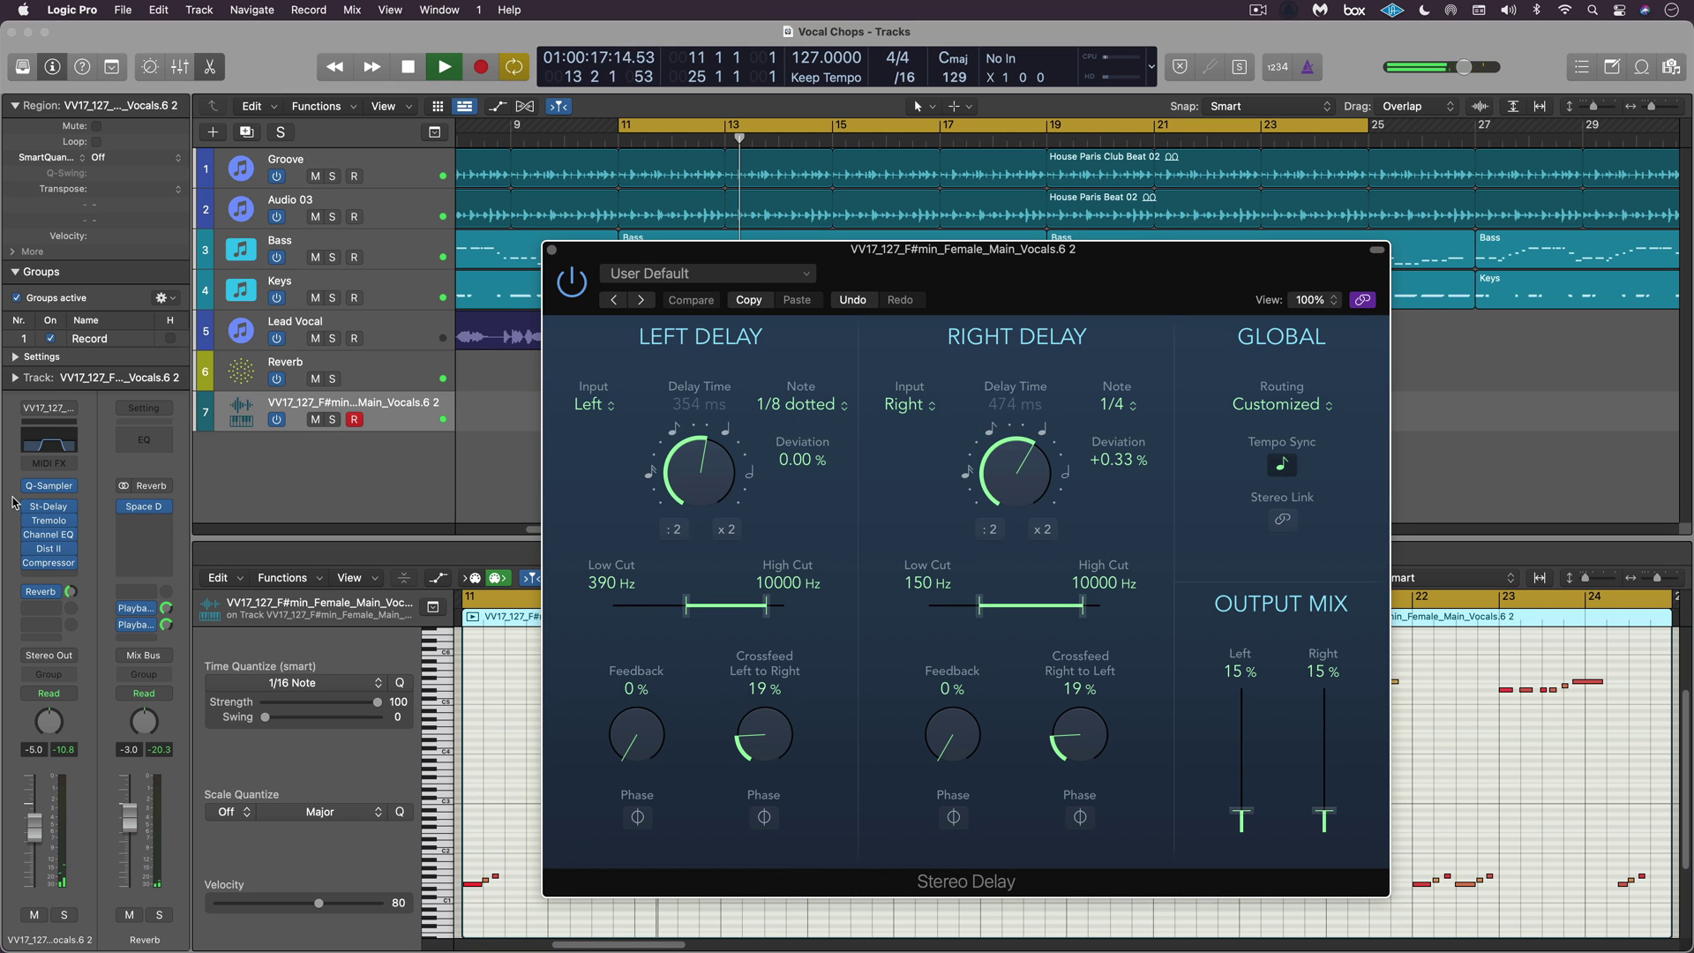
Review the Tremolo, Channel EQ and Distortion II inserts, ending on the Studio FET Compressor
left_click(51, 526)
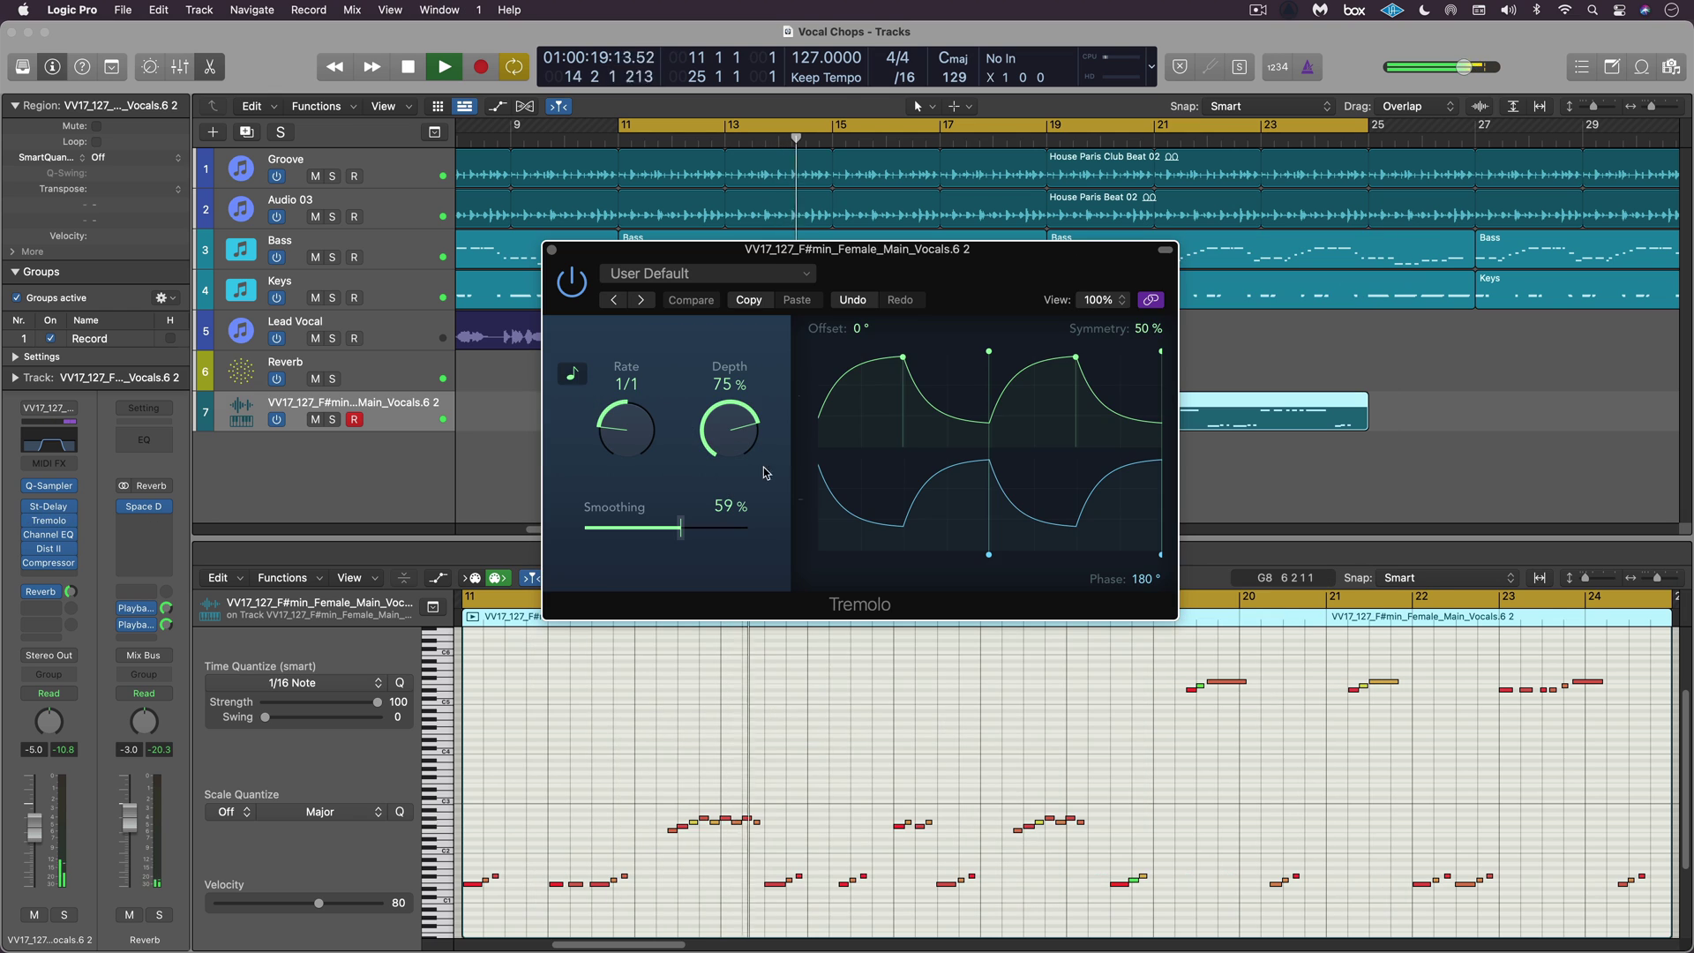
left_click(48, 535)
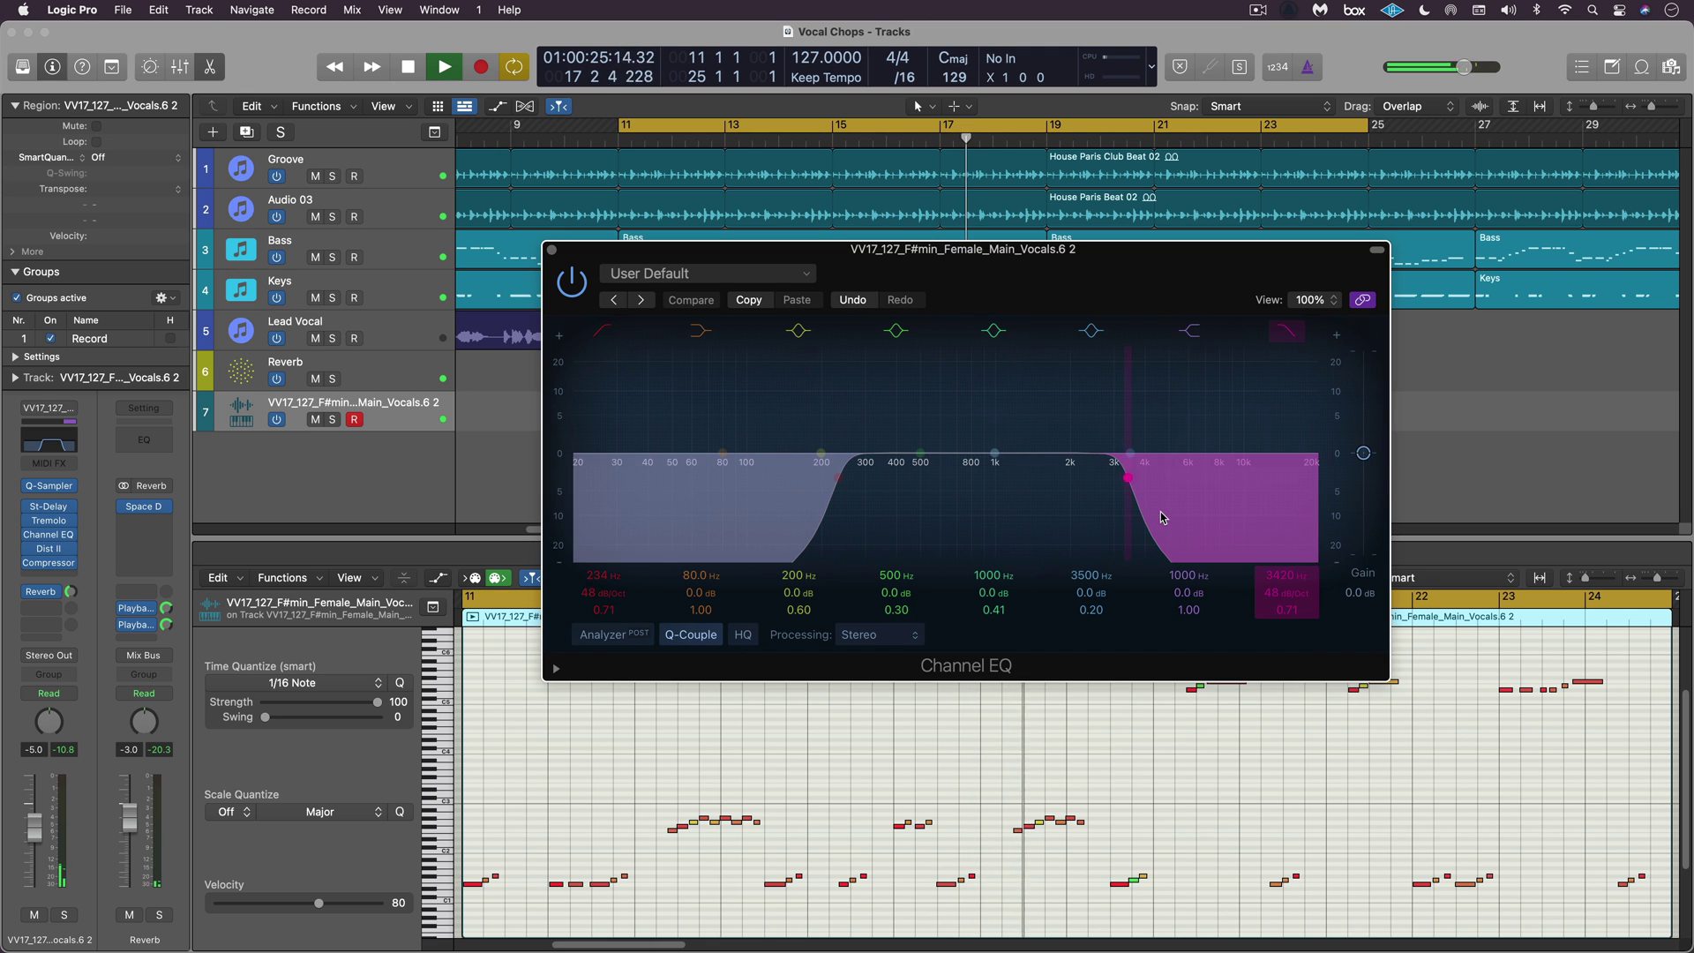
left_click(62, 548)
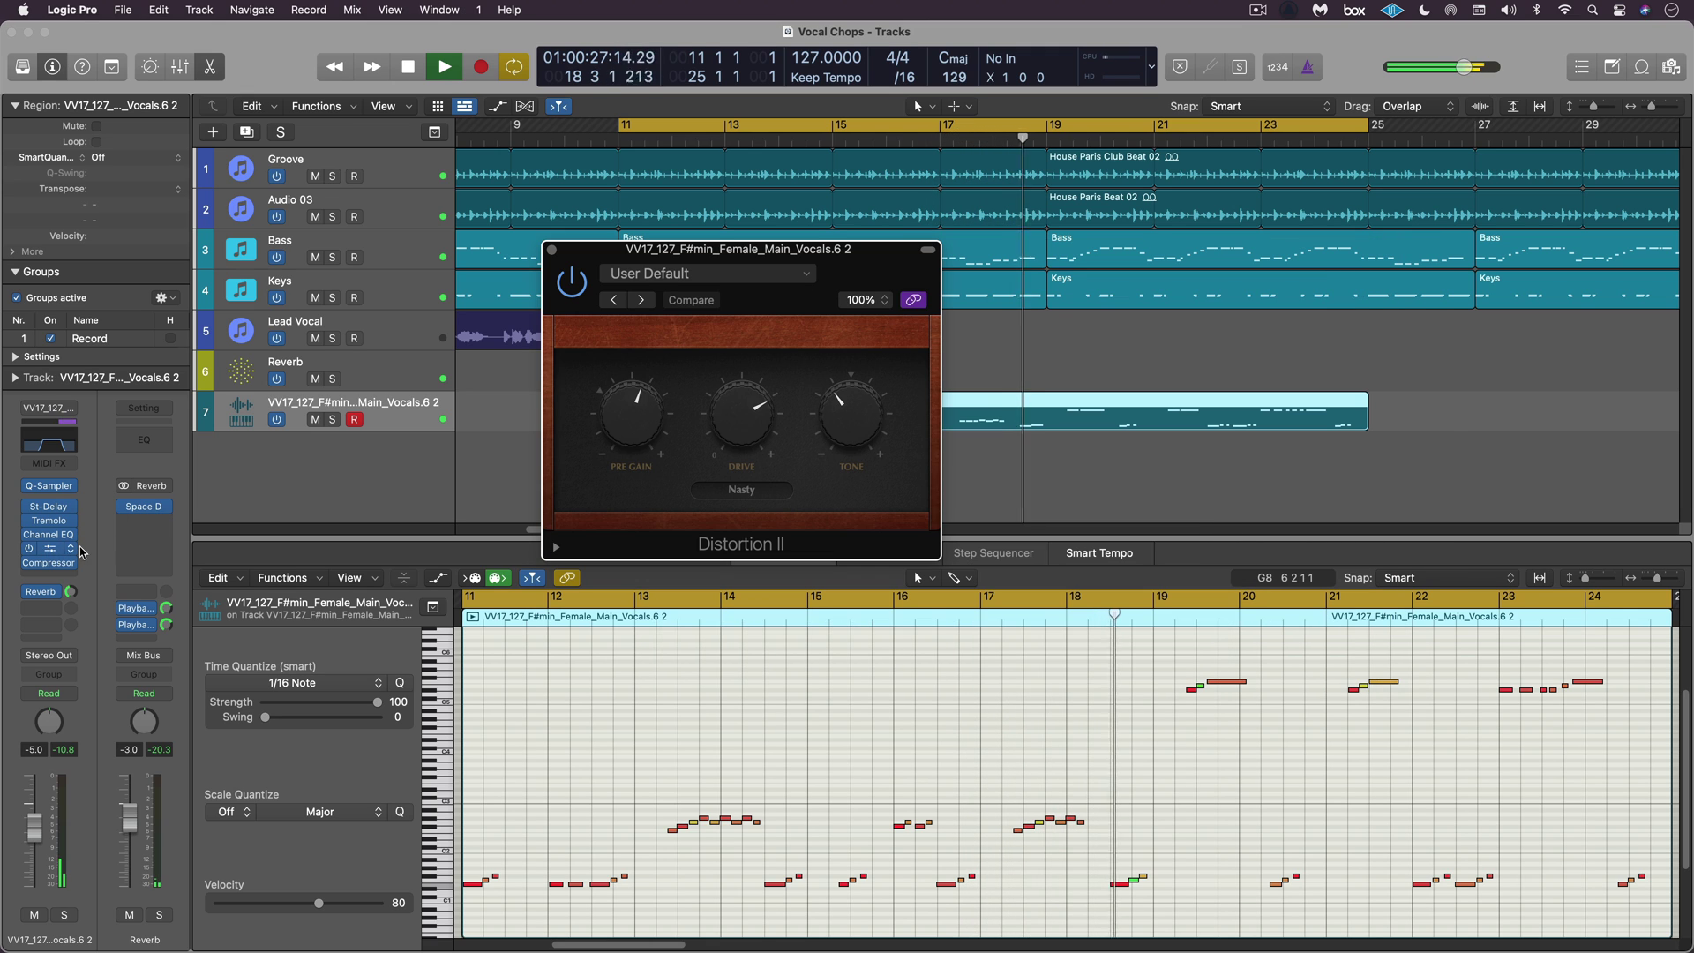
left_click(557, 548)
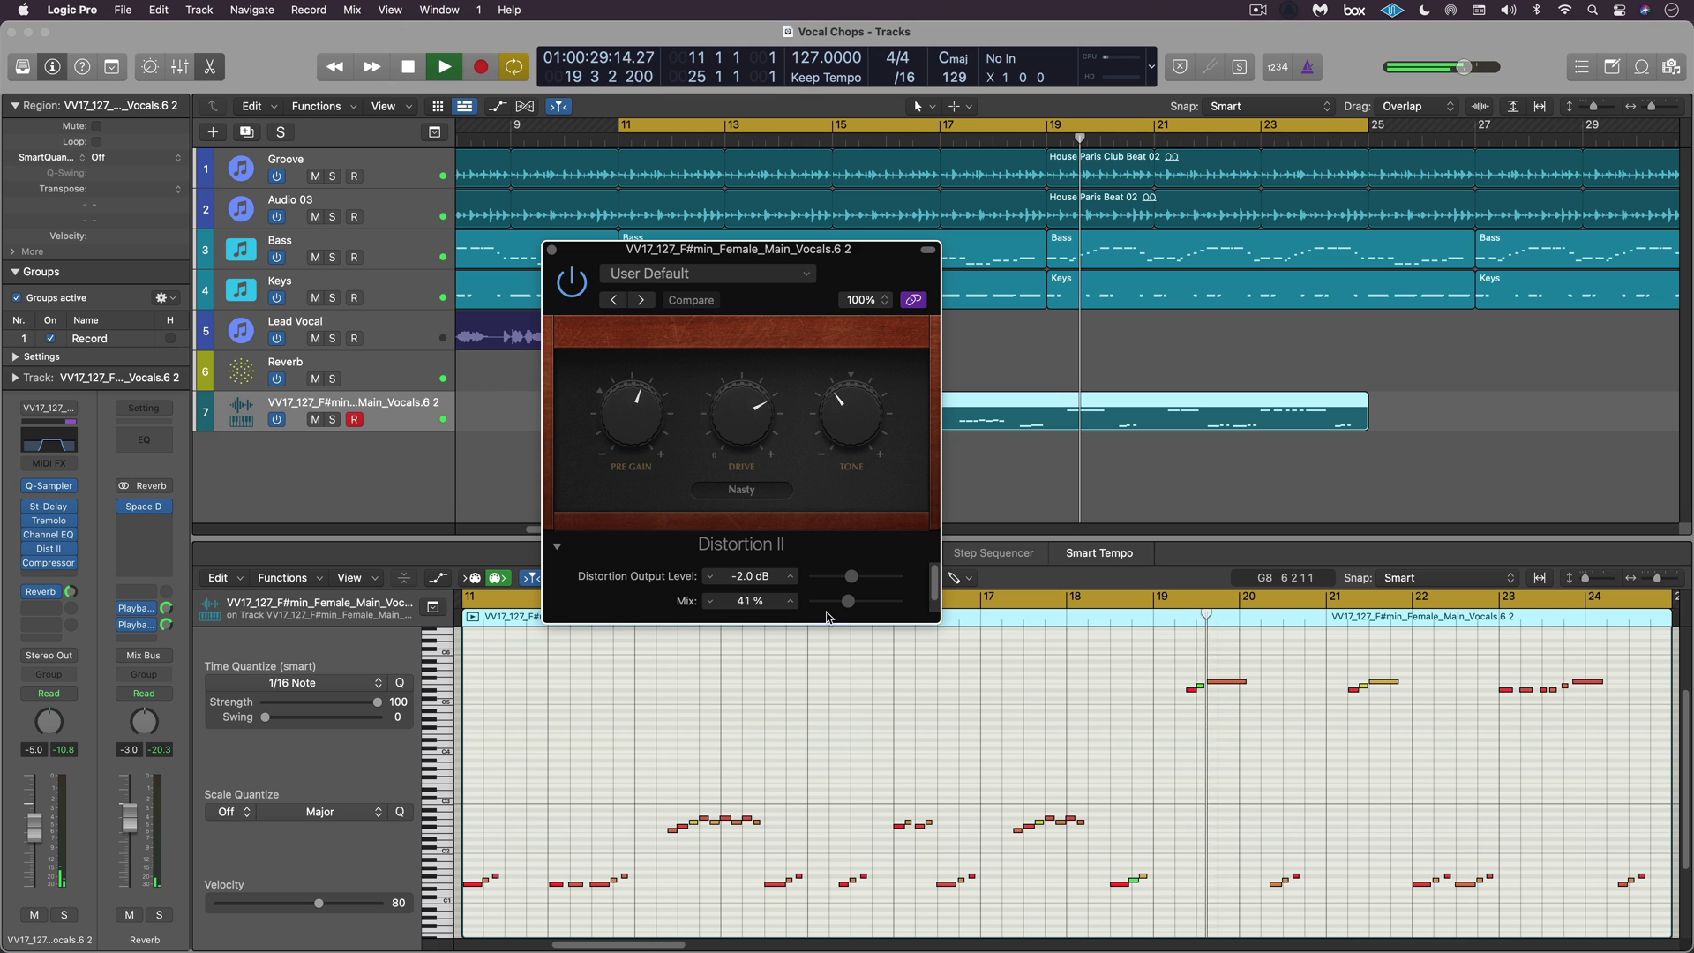
left_click(48, 562)
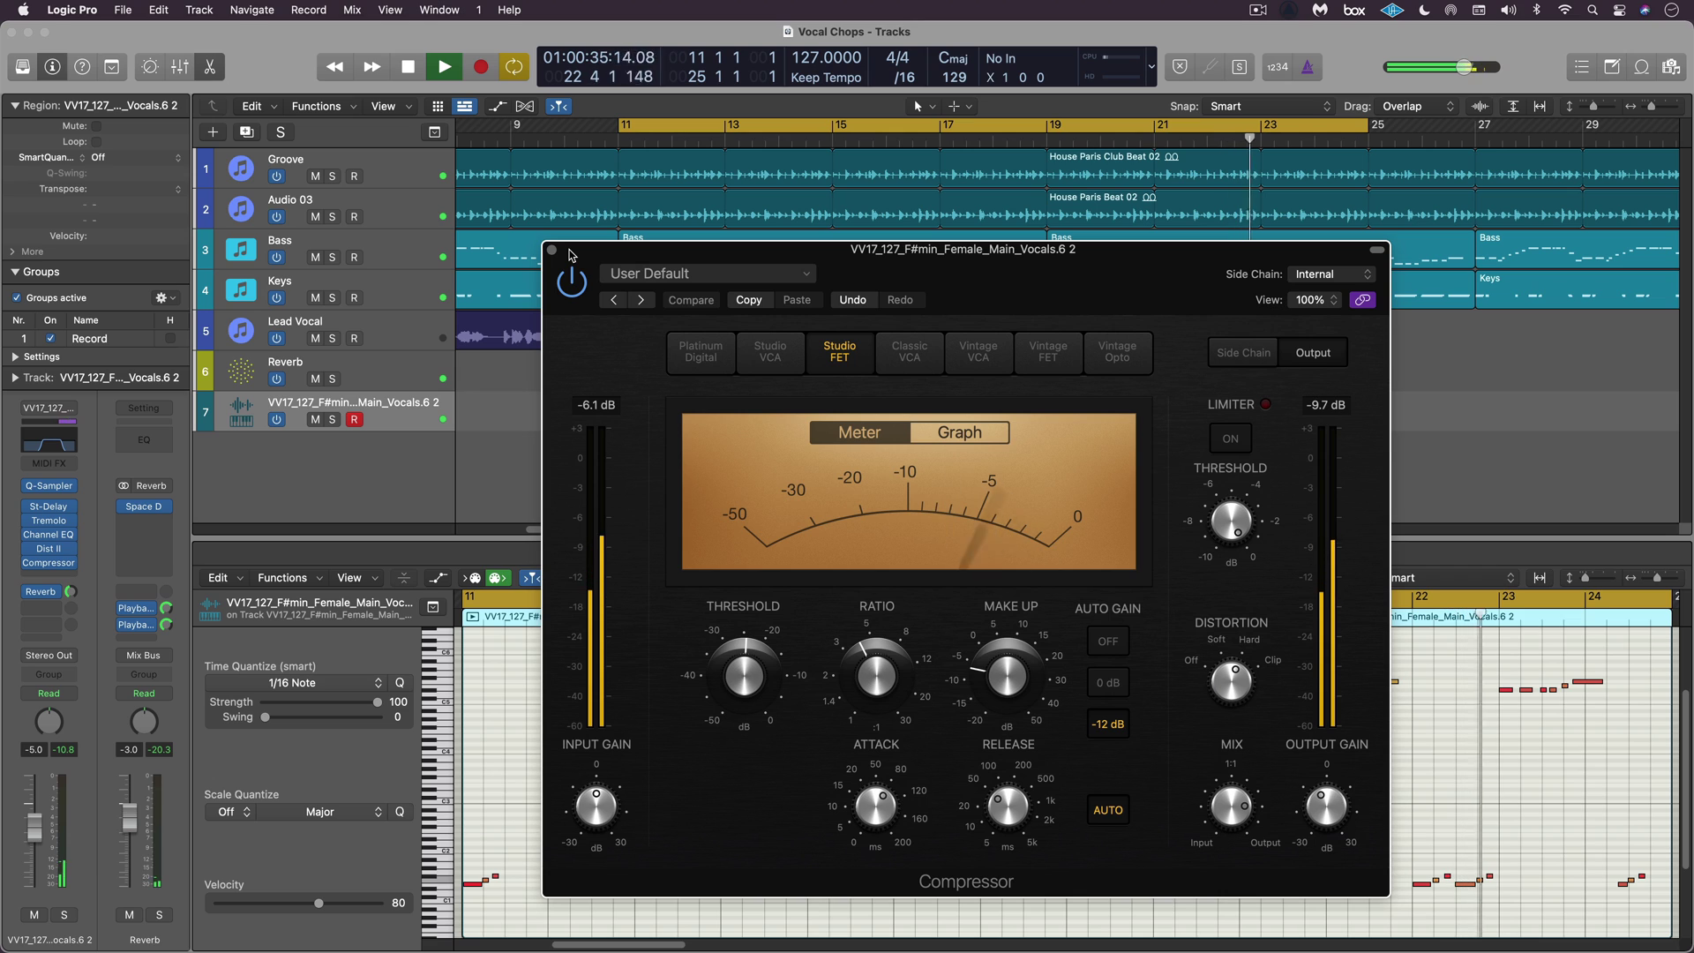
Stop the arrangement playing through the vocal chop effects chain
key("space")
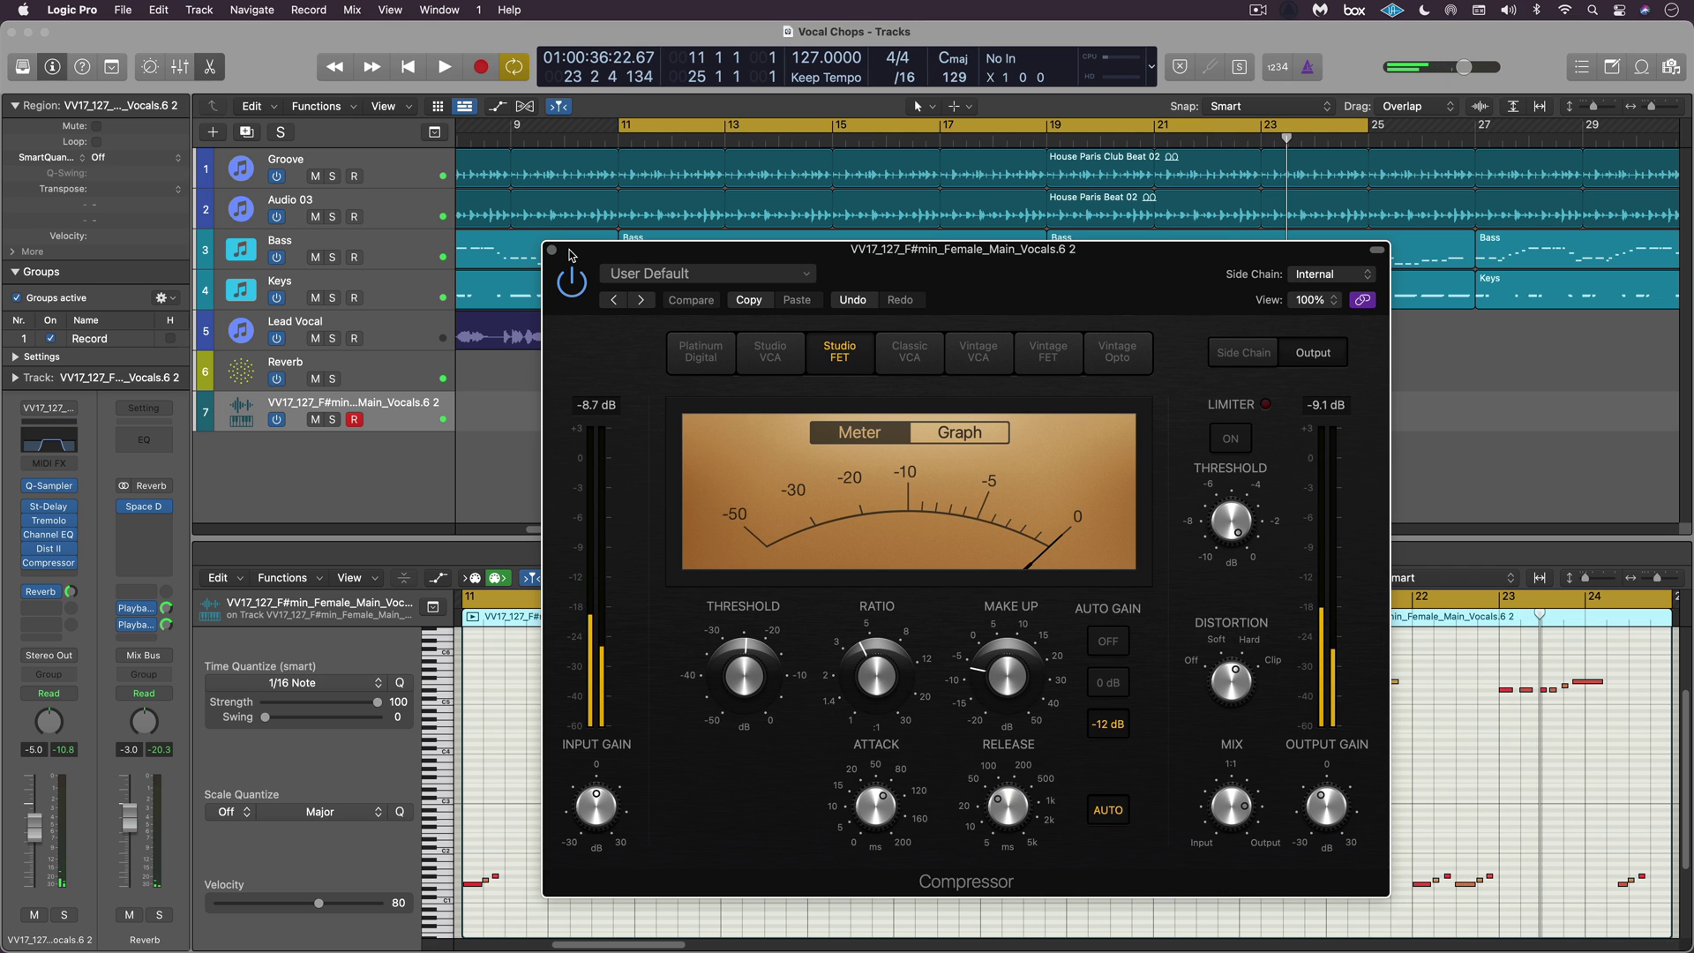